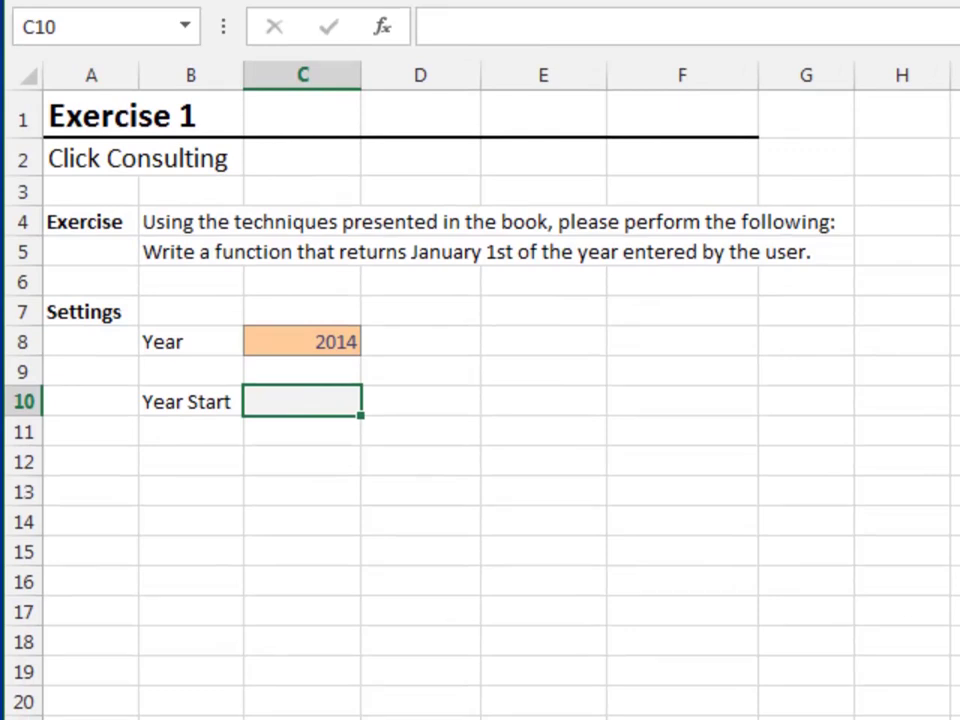
Step: Enter =DATE(C8,1,1) in C10 so Year Start returns 1/1/2014
{"action": "type", "text": "=date"}
{"action": "key", "text": "Tab"}
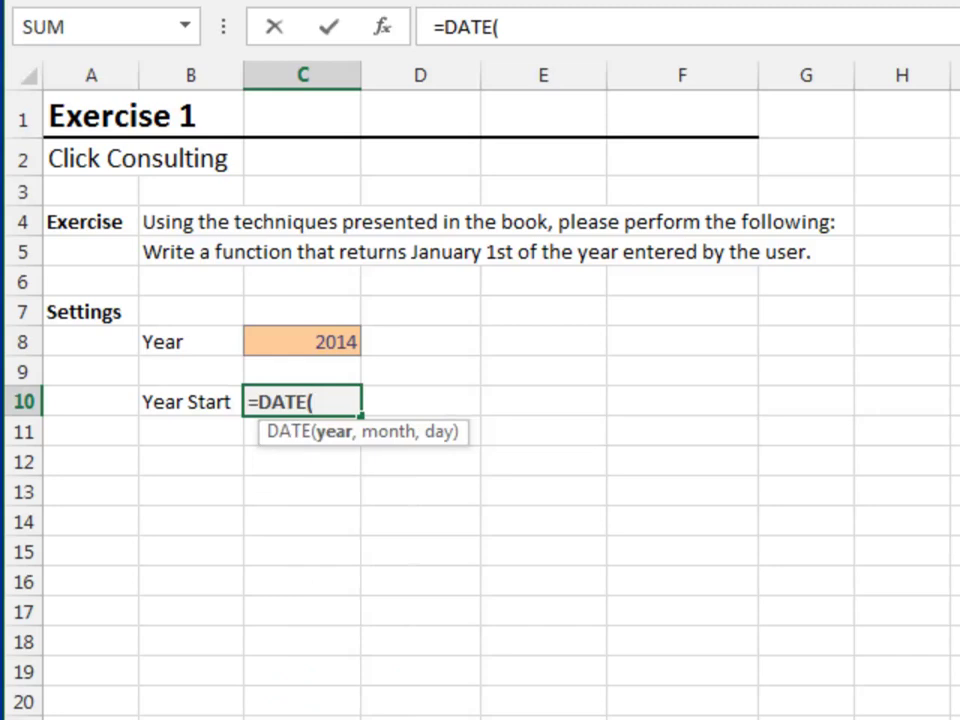
{"action": "left_click", "coordinate": [302, 341]}
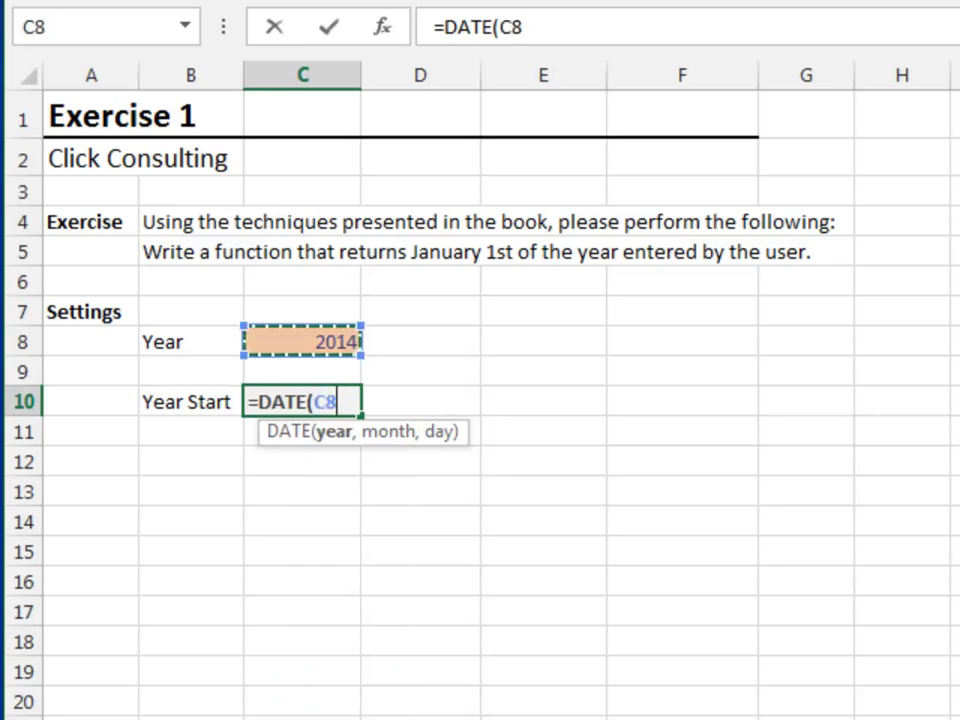
{"action": "type", "text": ",1"}
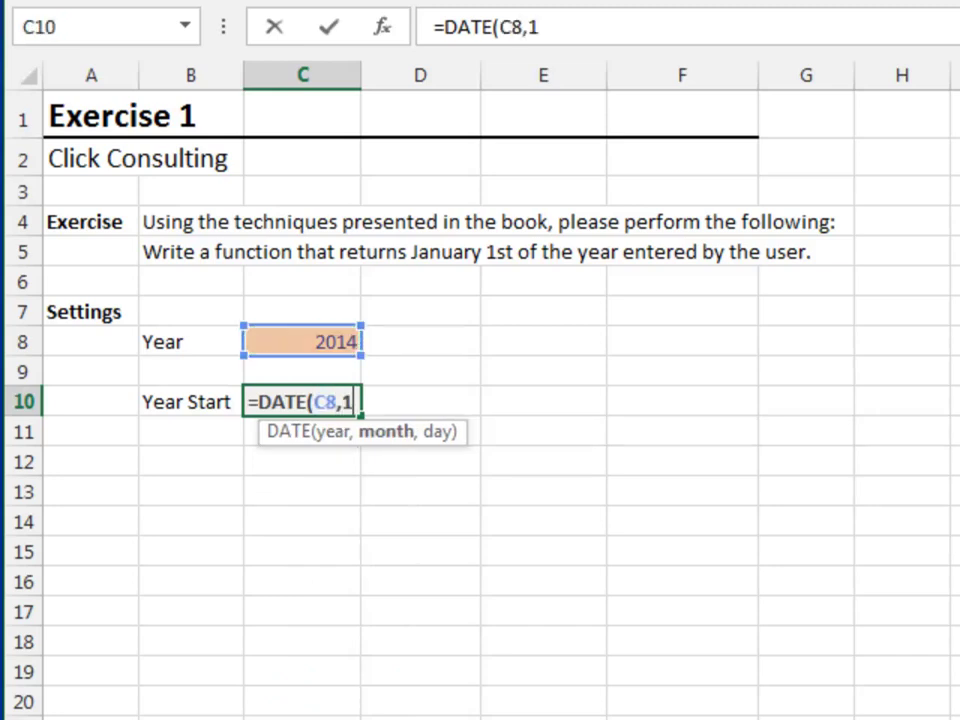
{"action": "type", "text": ",1)"}
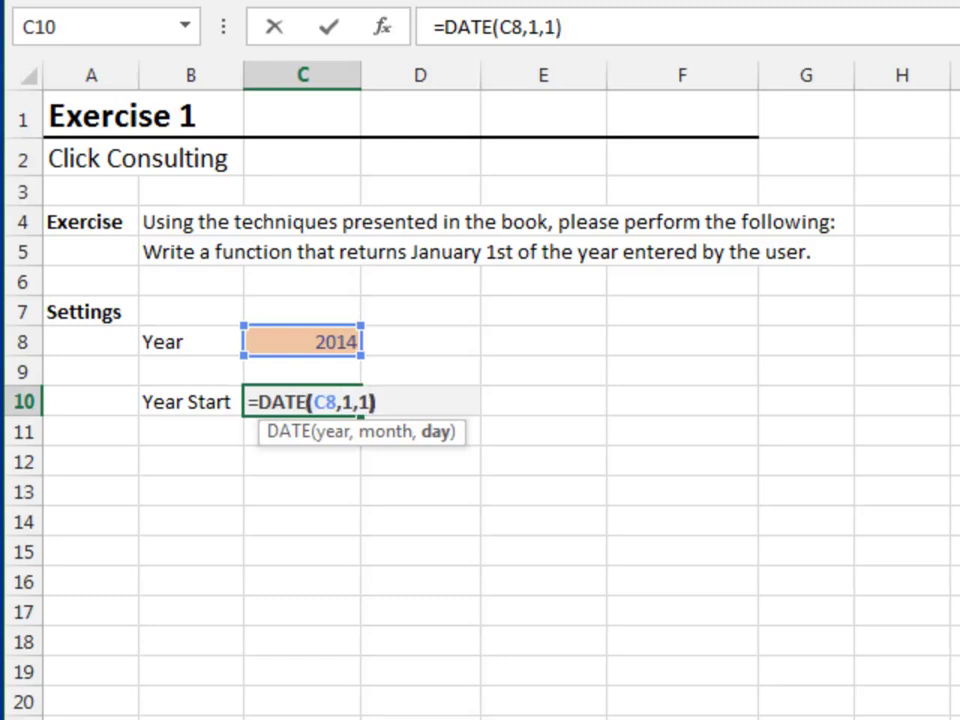
{"action": "key", "text": "Return"}
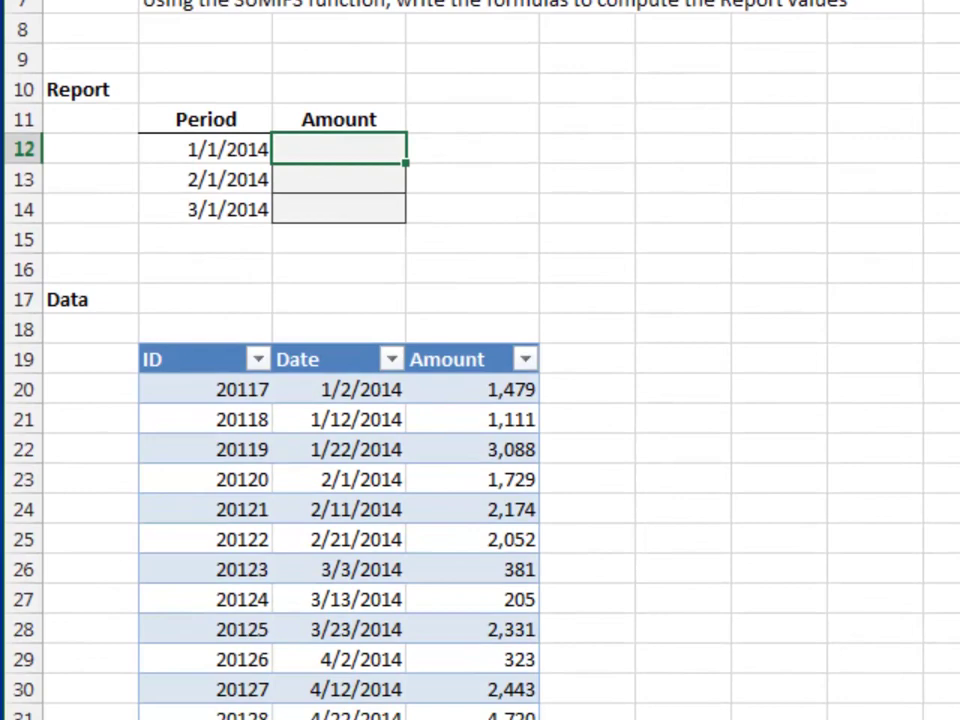
Step: Select cell E19, the empty cell beside the tbl_data headers on Exercise 2
{"action": "left_click", "coordinate": [330, 359]}
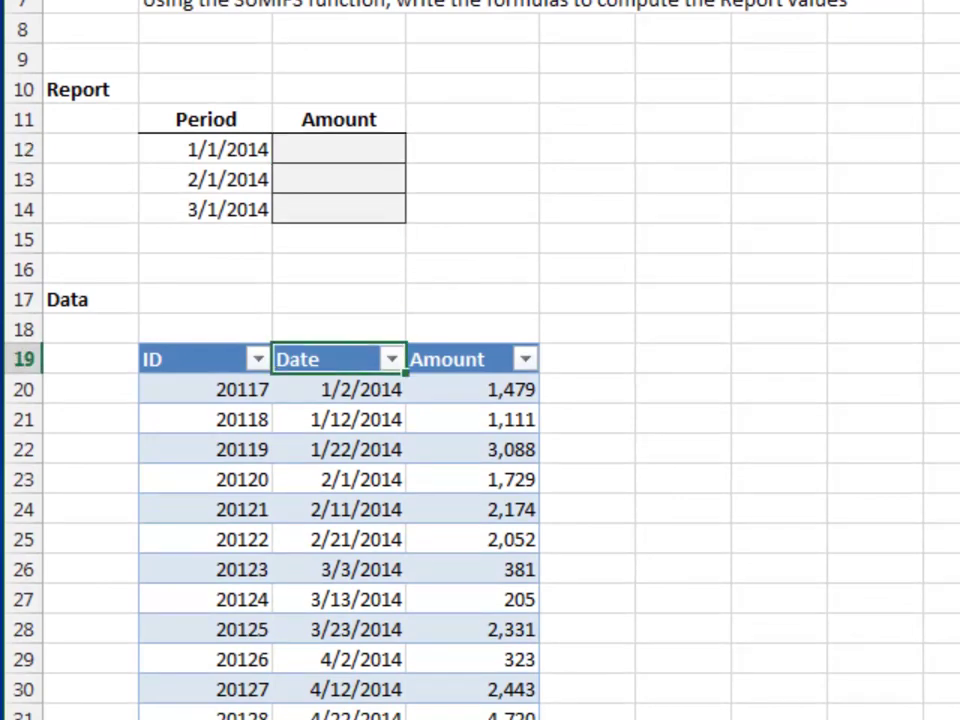
{"action": "left_click", "coordinate": [472, 359]}
{"action": "left_click", "coordinate": [587, 359]}
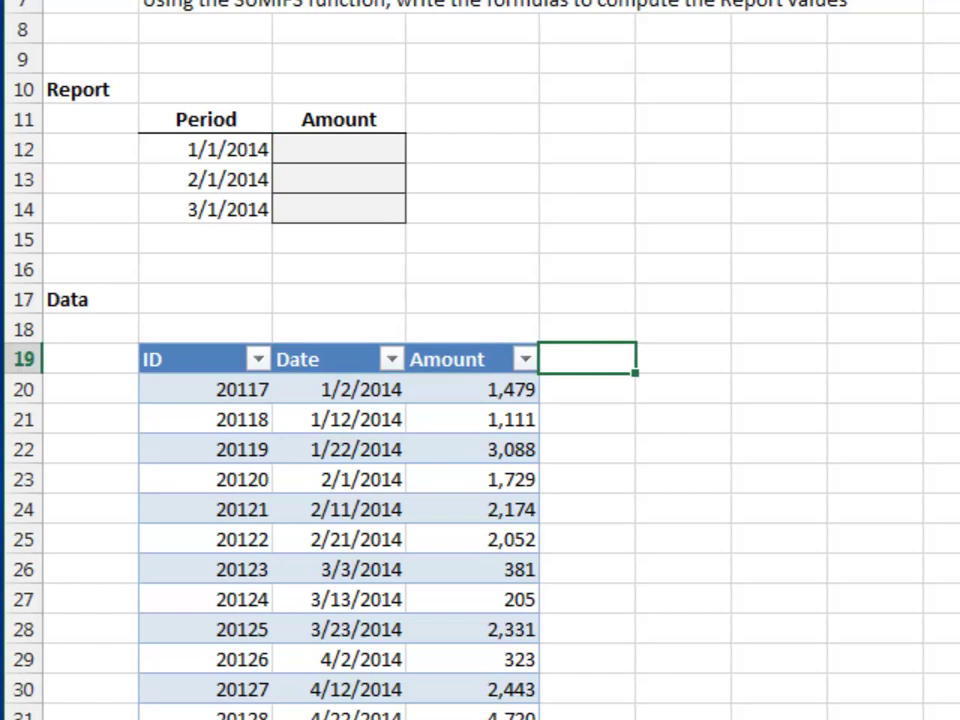
{"action": "type", "text": "Period"}
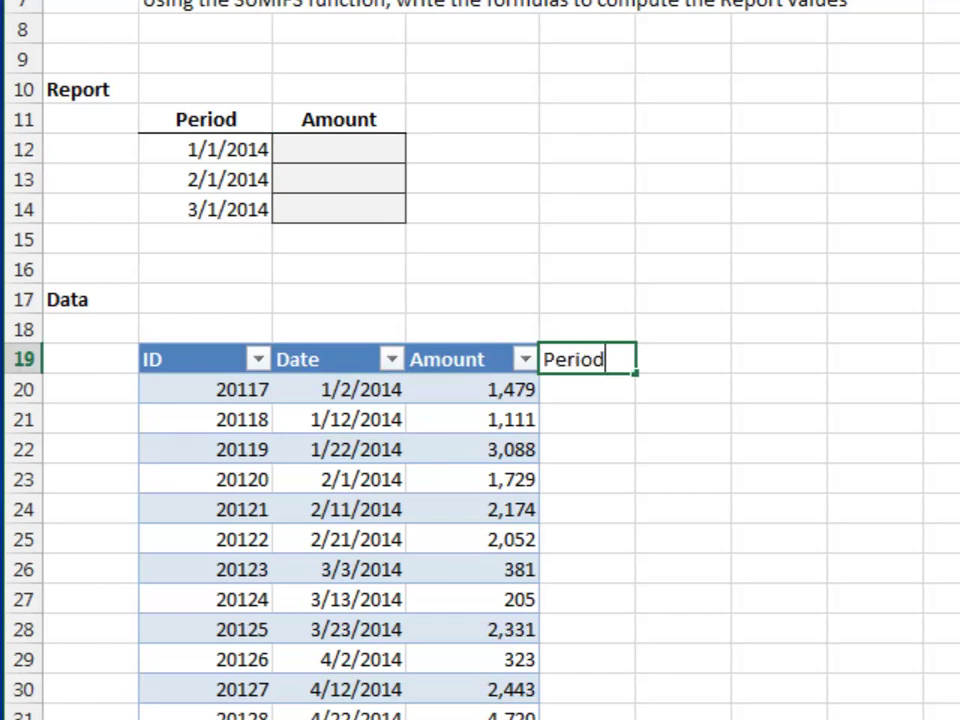
{"action": "key", "text": "Return"}
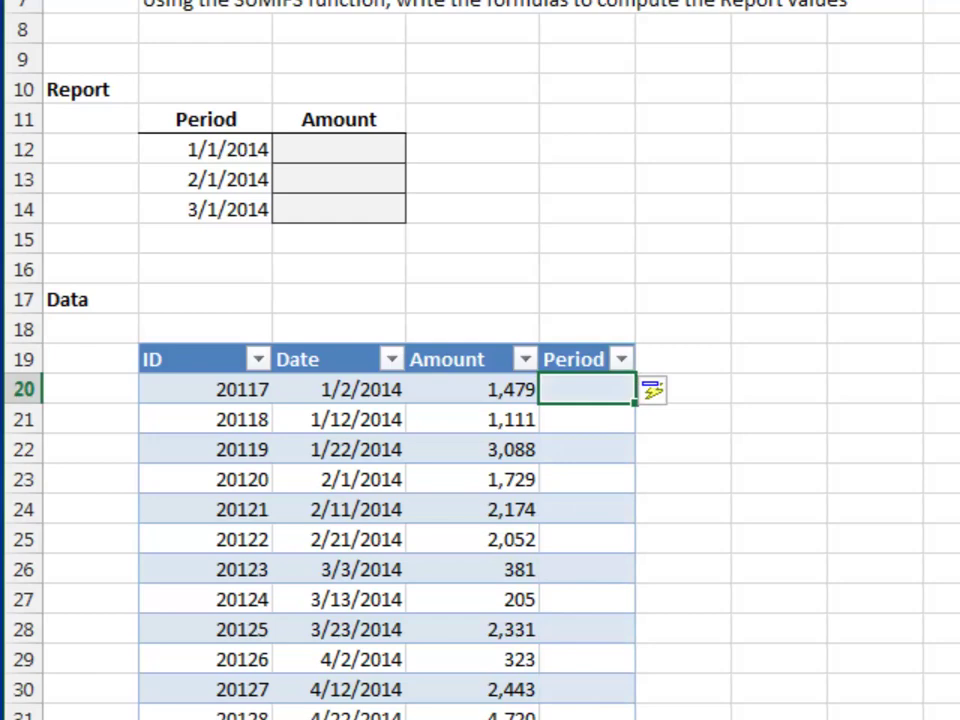
{"action": "type", "text": "=date"}
{"action": "key", "text": "Tab"}
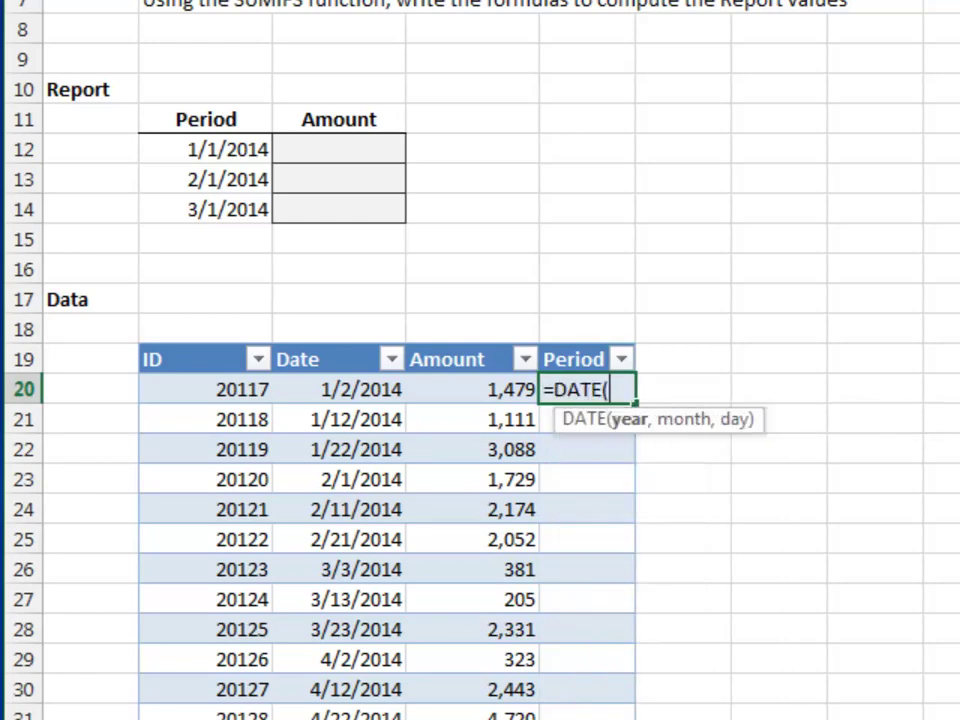
{"action": "type", "text": "year("}
{"action": "left_click", "coordinate": [340, 389]}
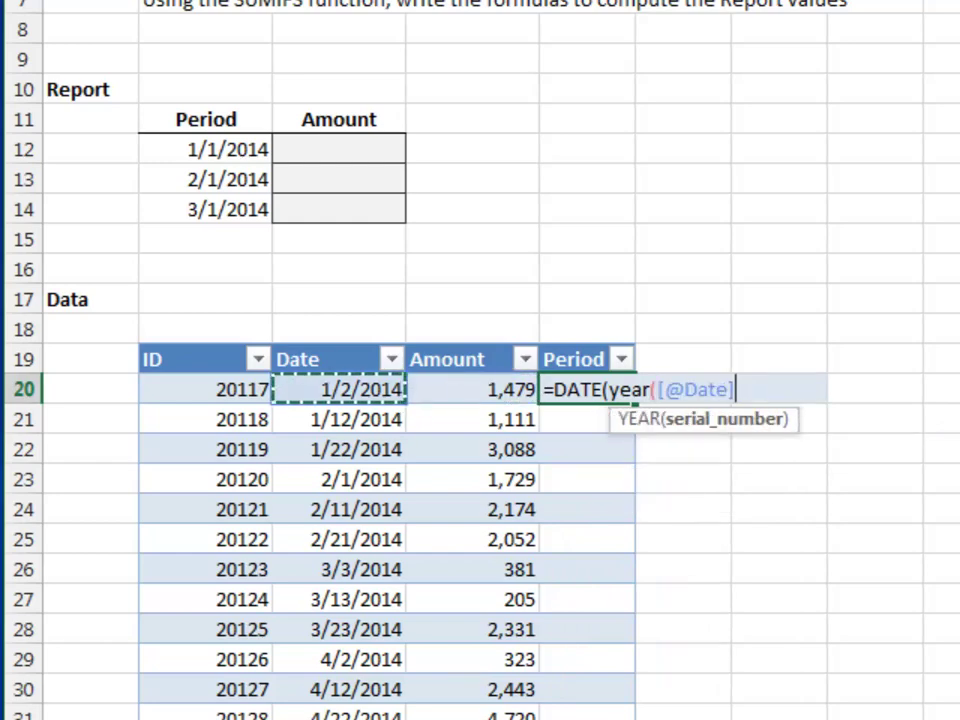
{"action": "type", "text": "),"}
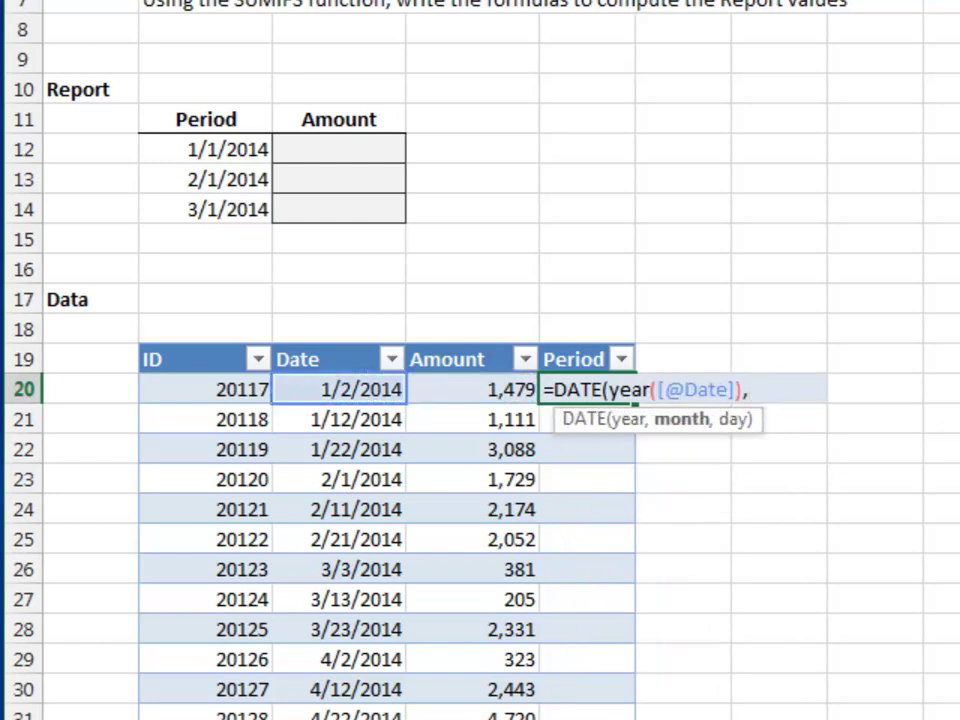
{"action": "type", "text": "mont"}
{"action": "key", "text": "Tab"}
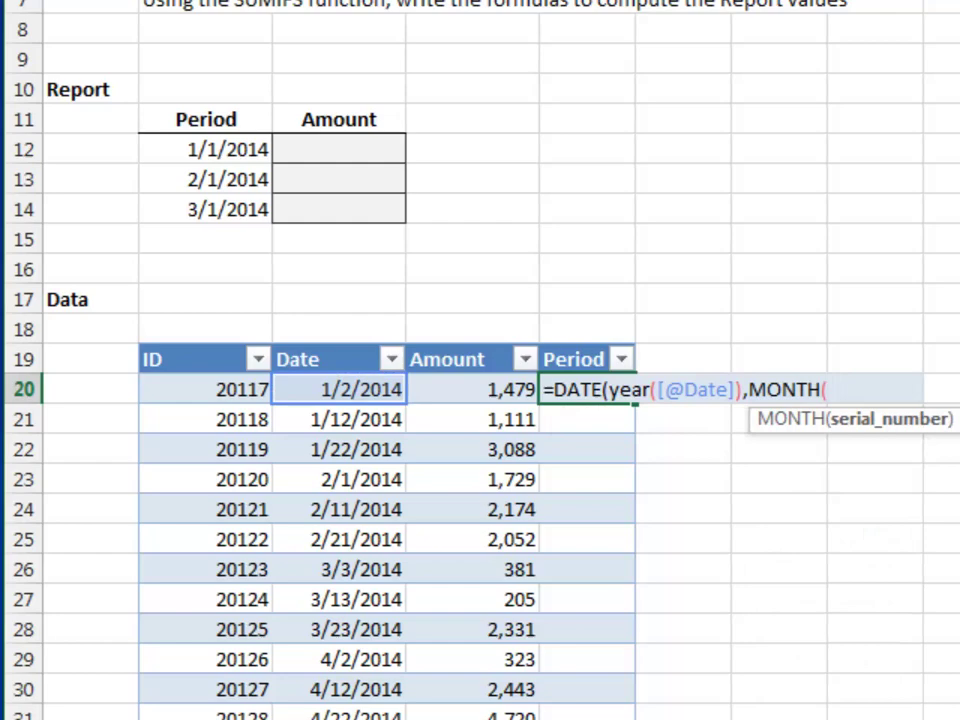
{"action": "left_click", "coordinate": [340, 389]}
{"action": "type", "text": ")"}
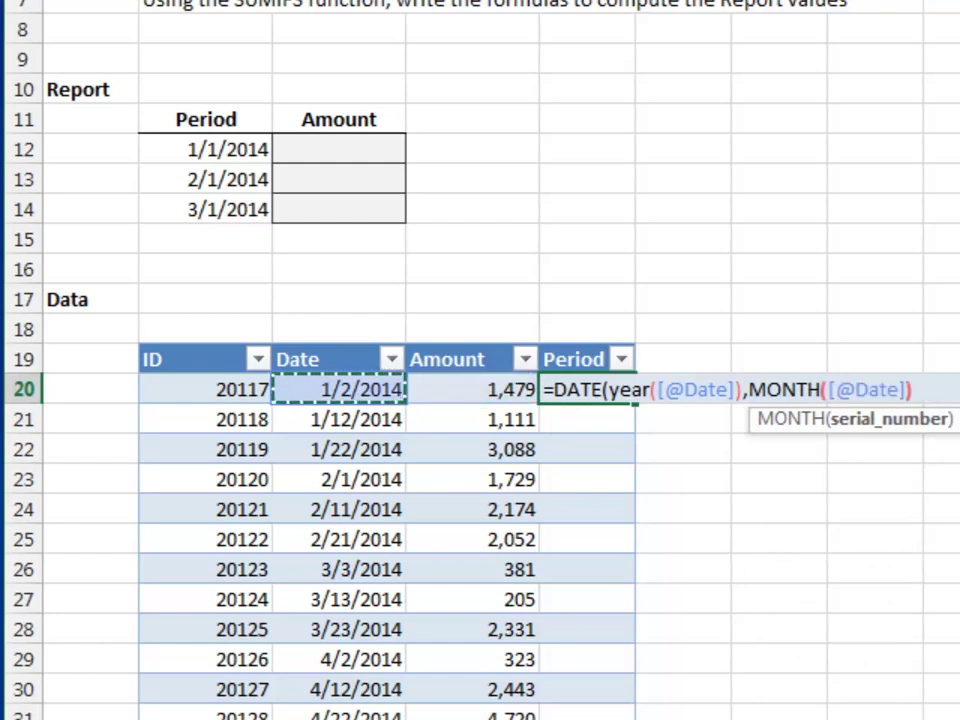
{"action": "type", "text": ","}
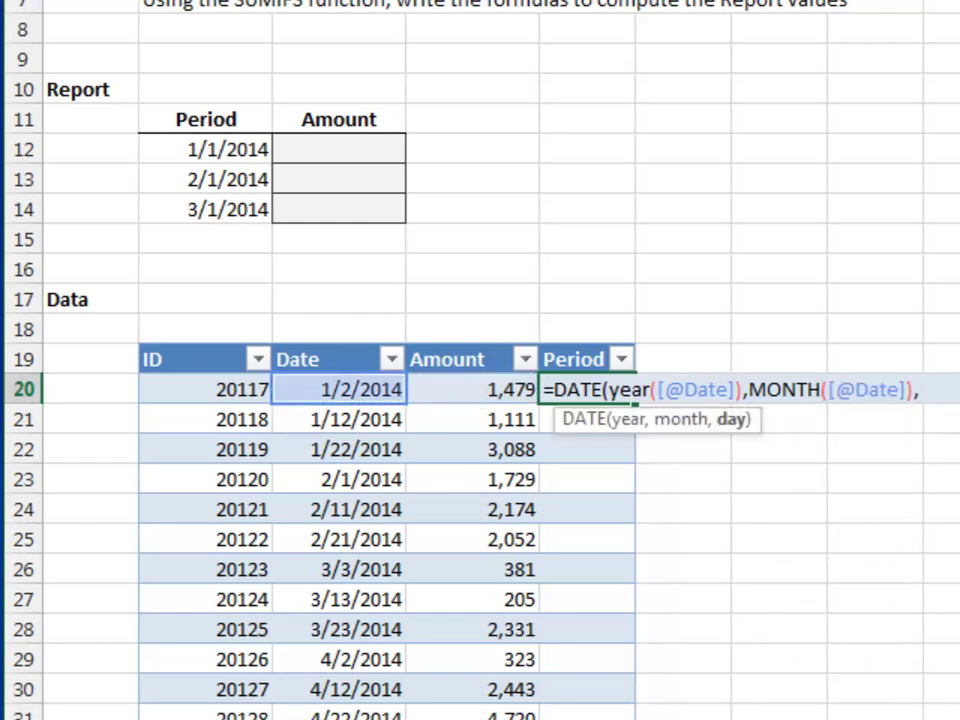
{"action": "type", "text": "1)"}
{"action": "key", "text": "Return"}
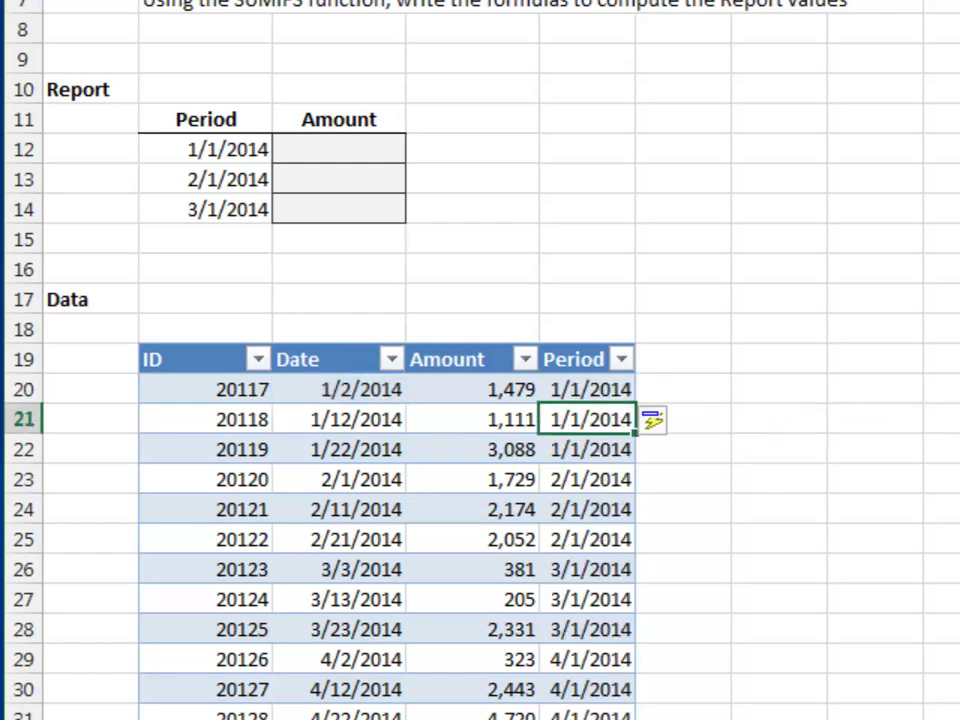
{"action": "key", "text": "Left"}
{"action": "key", "text": "Left"}
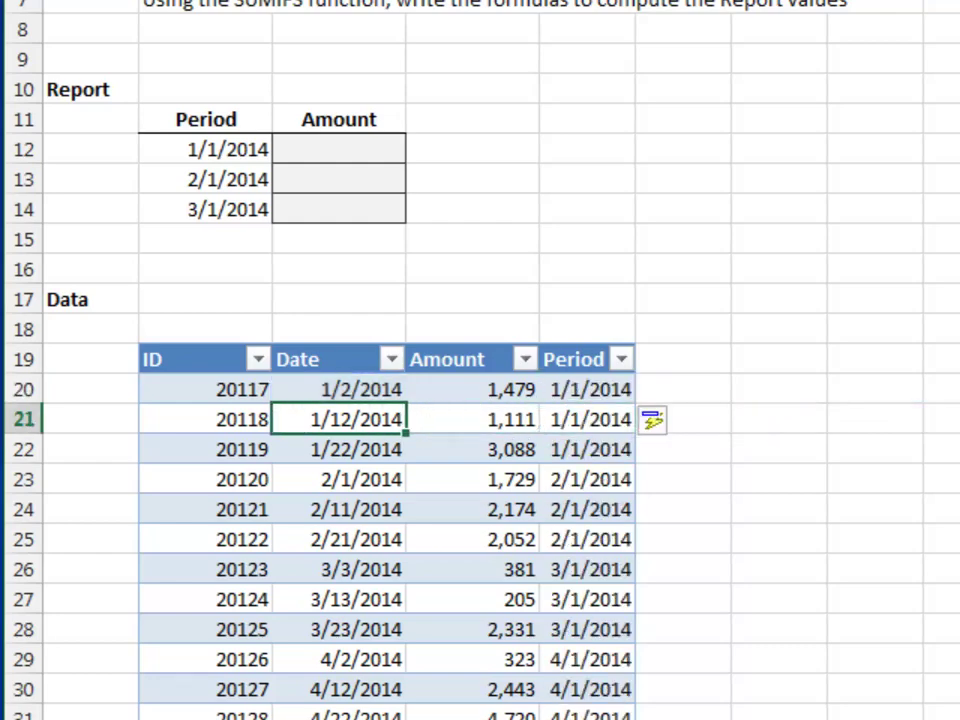
{"action": "key", "text": "ctrl+Up"}
{"action": "key", "text": "ctrl+Up"}
Step: In C12, start a SUMIFS formula using tbl_data[Amount] as the sum range
{"action": "left_click", "coordinate": [338, 149]}
{"action": "type", "text": "="}
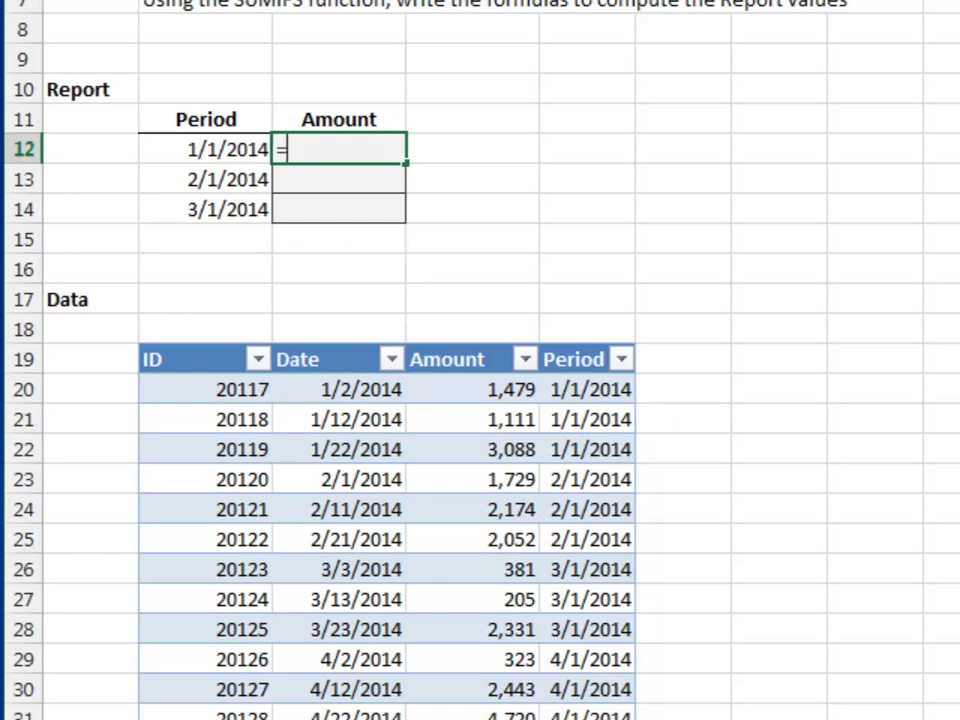
{"action": "type", "text": "sumifs"}
{"action": "key", "text": "Tab"}
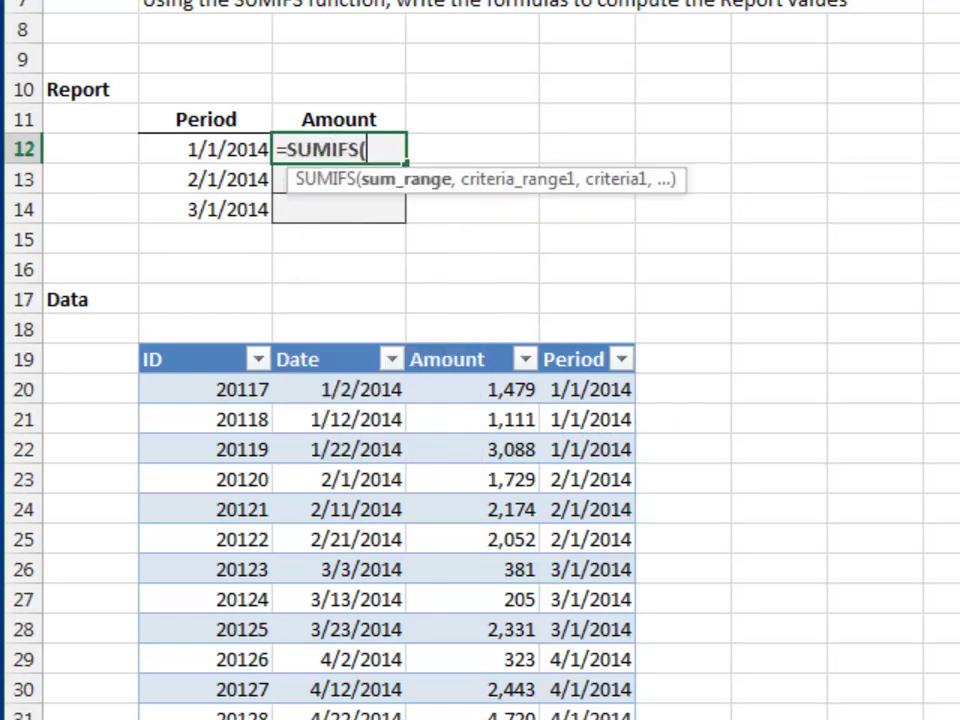
{"action": "type", "text": "tbl"}
{"action": "key", "text": "Tab"}
{"action": "type", "text": "["}
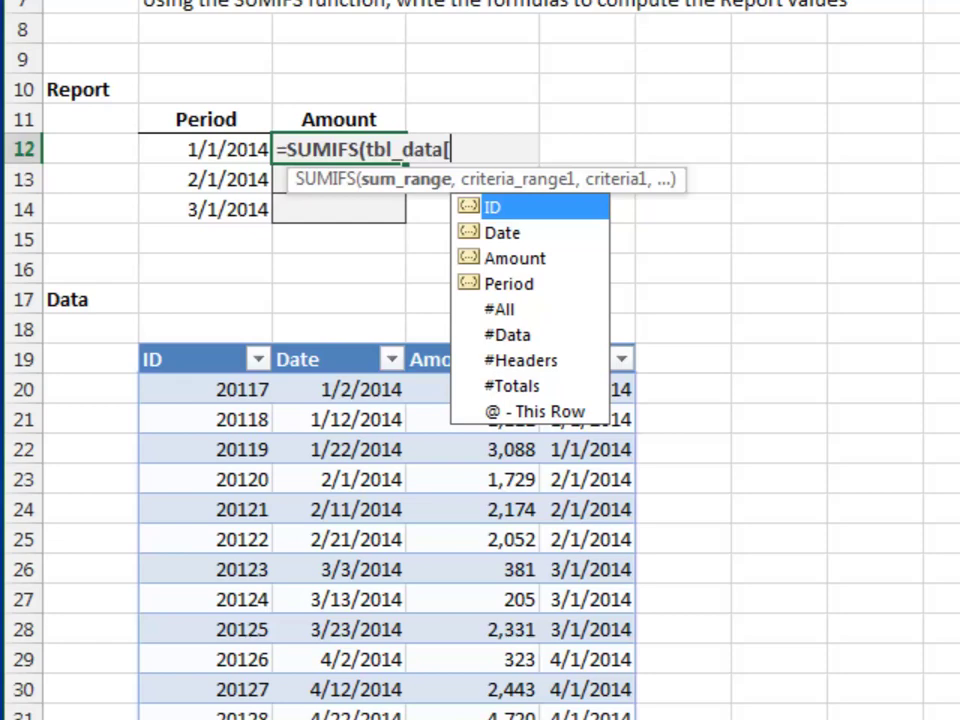
{"action": "key", "text": "Down"}
{"action": "key", "text": "Down"}
{"action": "key", "text": "Tab"}
Step: Add tbl_data[Period] matched to B12 as the criterion, then fill the formula down to C14
{"action": "type", "text": "],tbl"}
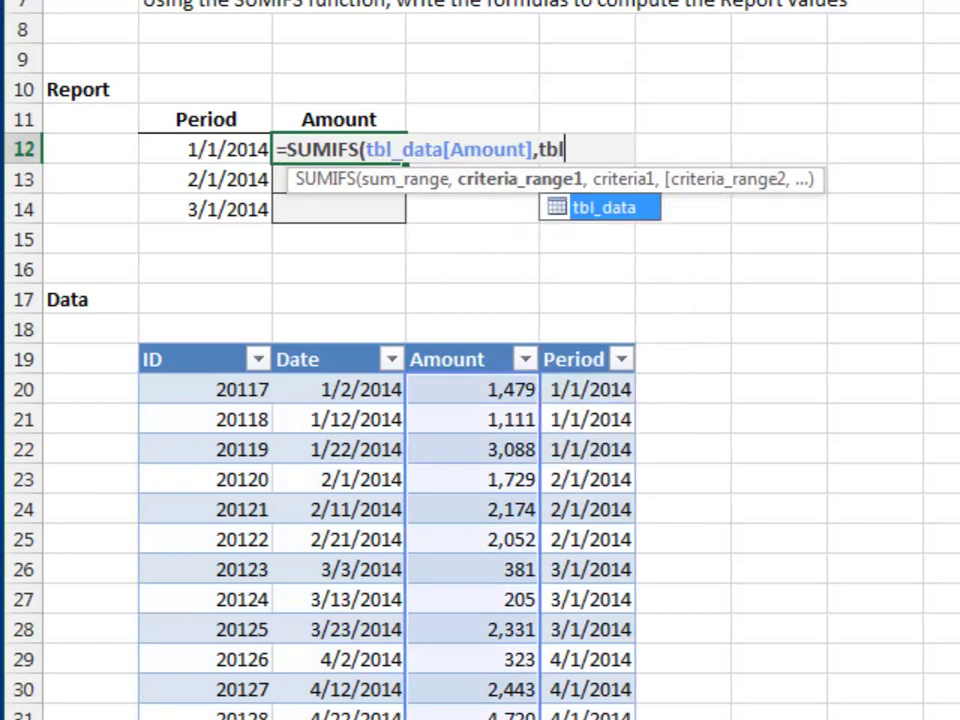
{"action": "key", "text": "Tab"}
{"action": "type", "text": "["}
{"action": "key", "text": "Down"}
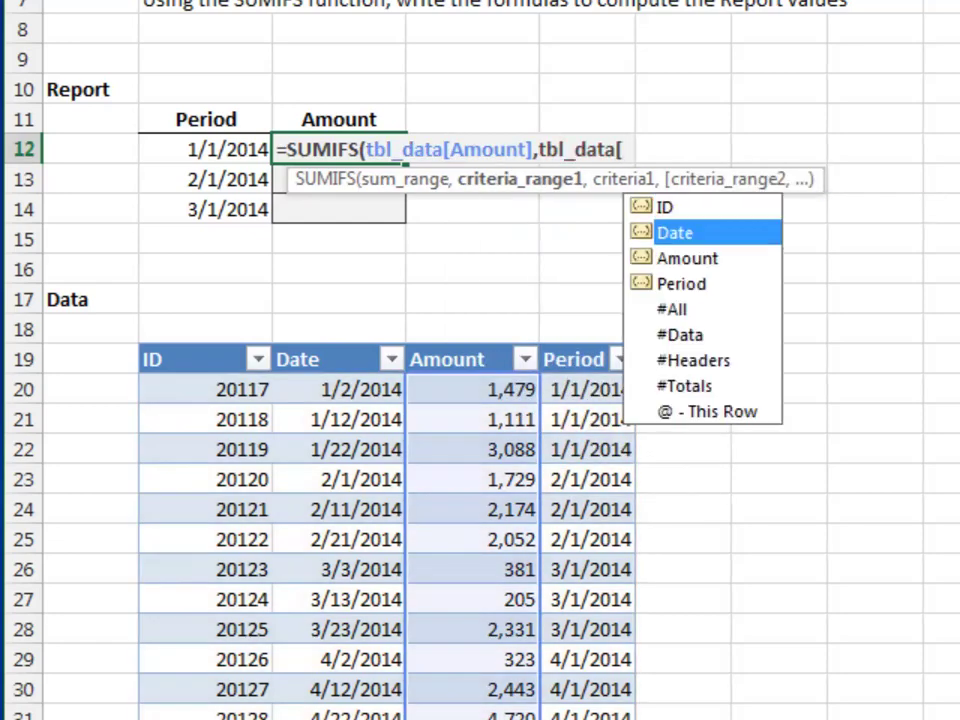
{"action": "key", "text": "Down"}
{"action": "key", "text": "Down"}
{"action": "key", "text": "Tab"}
{"action": "type", "text": "],"}
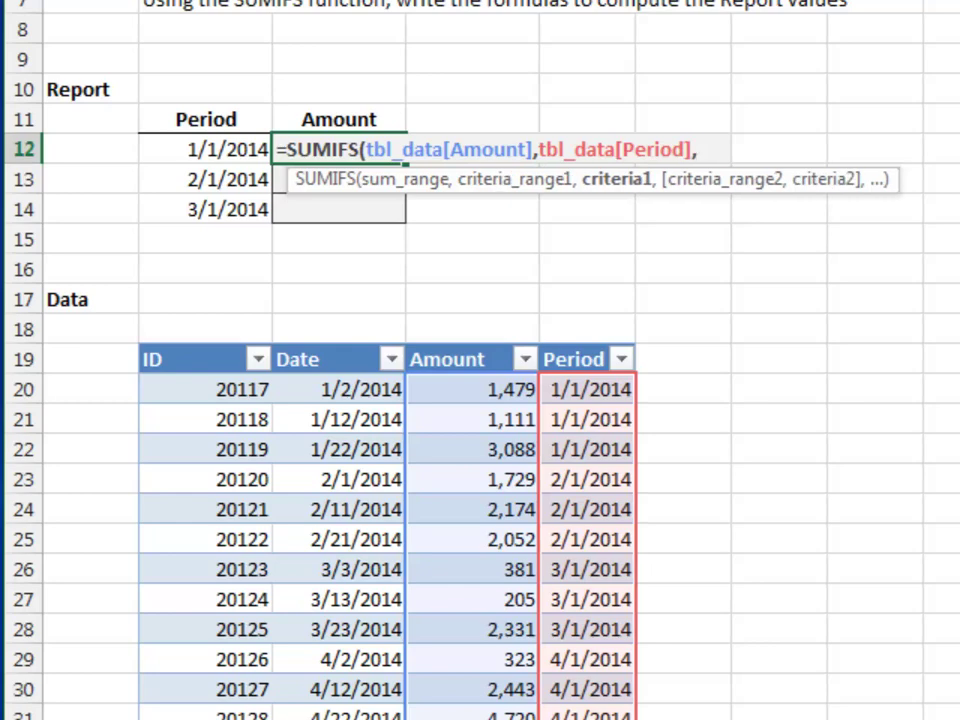
{"action": "left_click", "coordinate": [205, 149]}
{"action": "type", "text": ")"}
{"action": "key", "text": "ctrl+Return"}
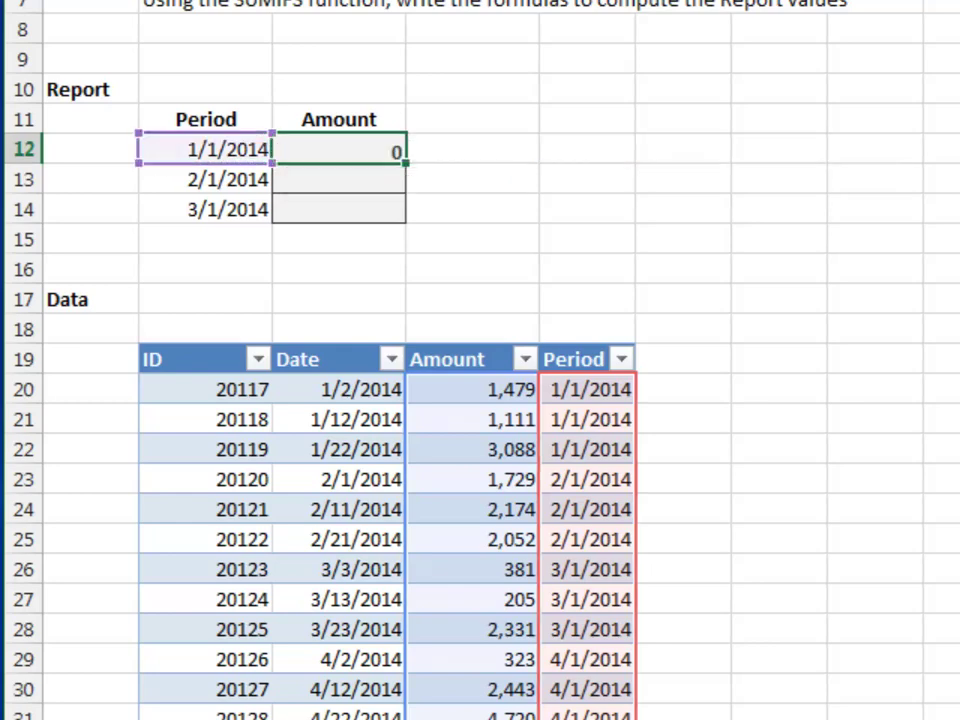
{"action": "key", "text": "shift+Down"}
{"action": "key", "text": "shift+Down"}
{"action": "key", "text": "ctrl+d"}
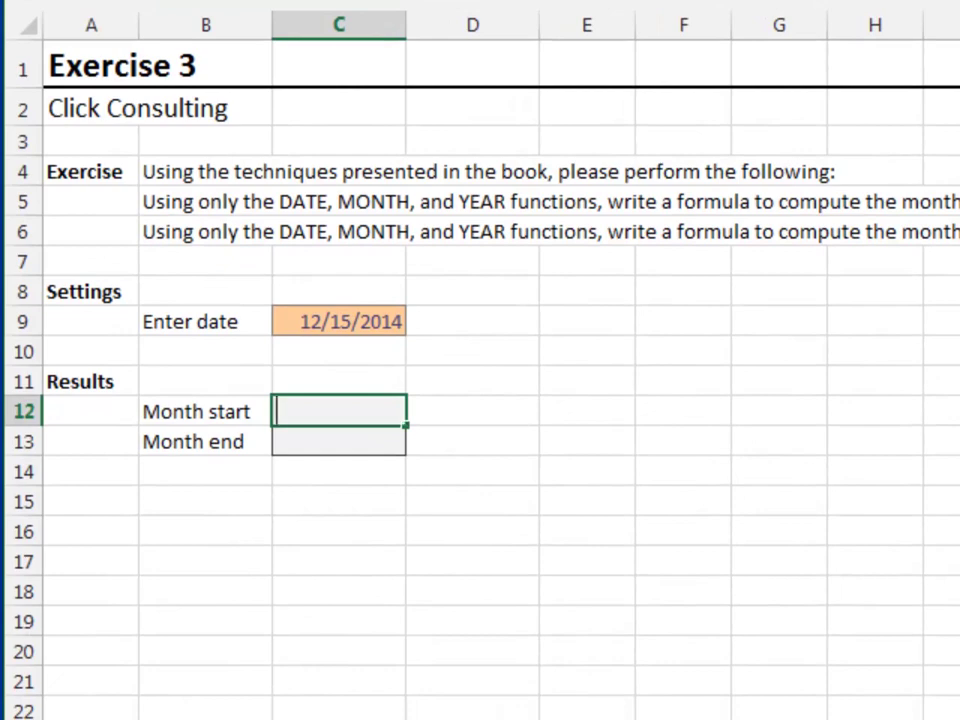
Step: Enter =DATE(YEAR(C9),MONTH(C9),1) in C12 so Month start shows 12/1/2014
{"action": "type", "text": "=date"}
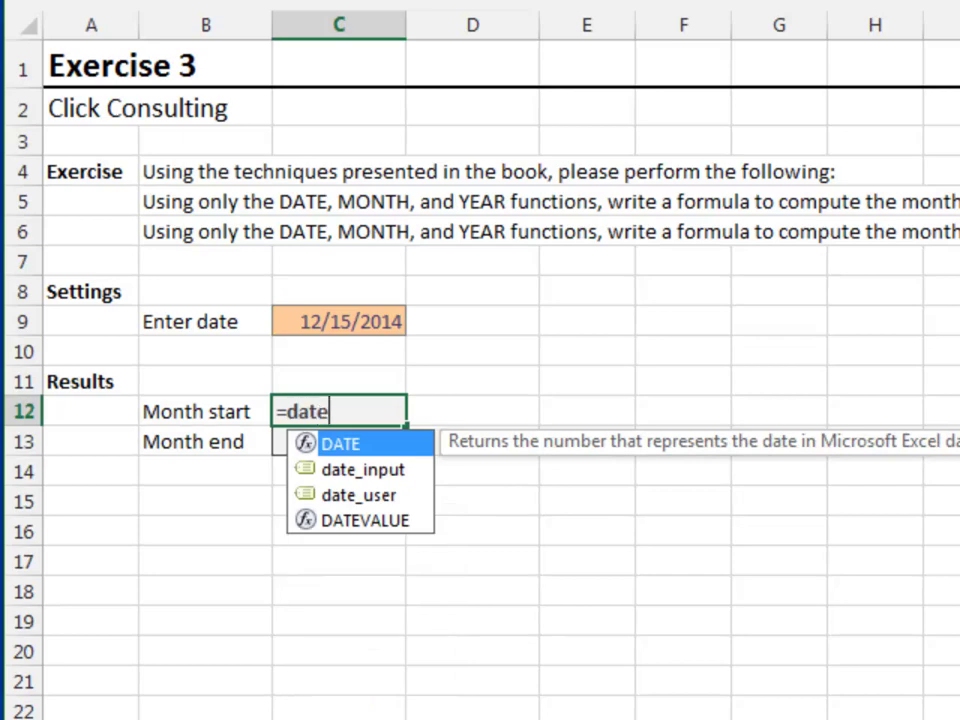
{"action": "key", "text": "Tab"}
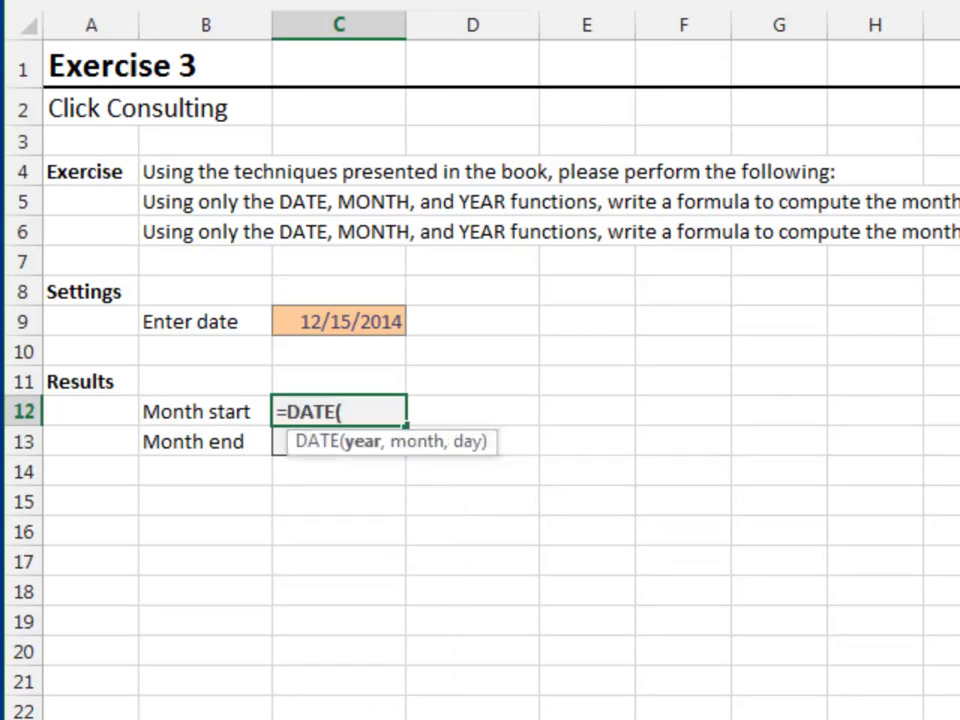
{"action": "type", "text": "year"}
{"action": "key", "text": "Tab"}
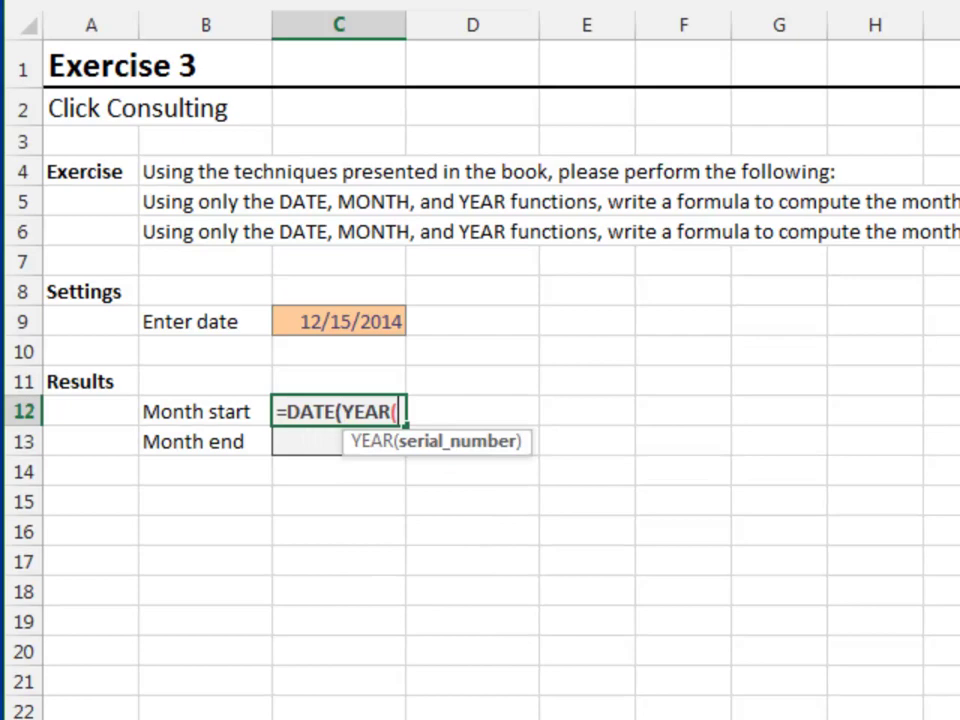
{"action": "key", "text": "Up"}
{"action": "key", "text": "Up"}
{"action": "key", "text": "Up"}
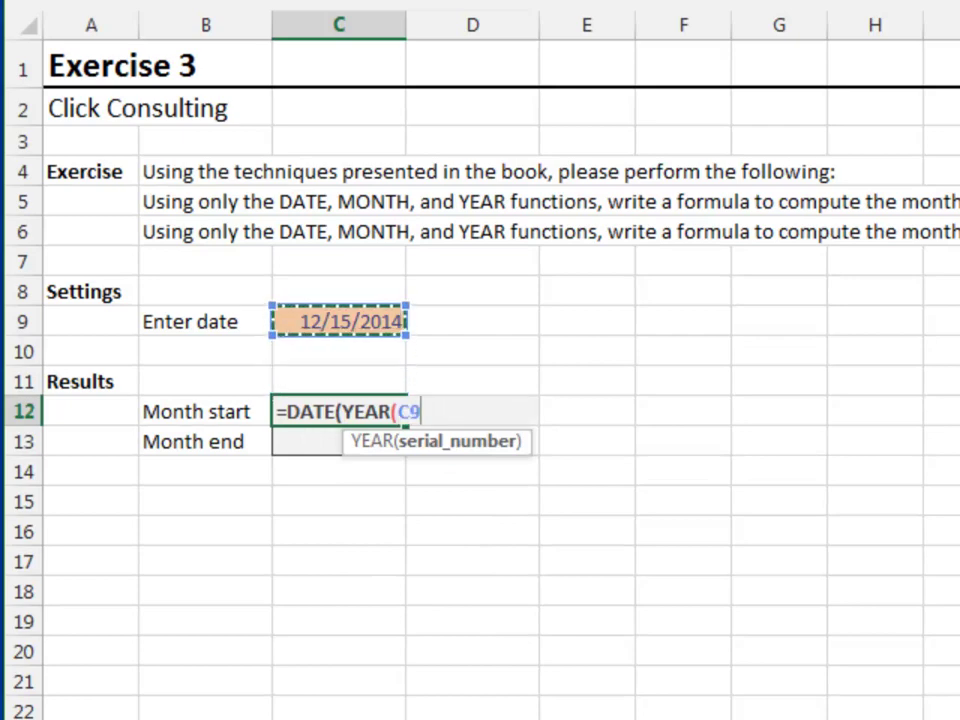
{"action": "type", "text": "),"}
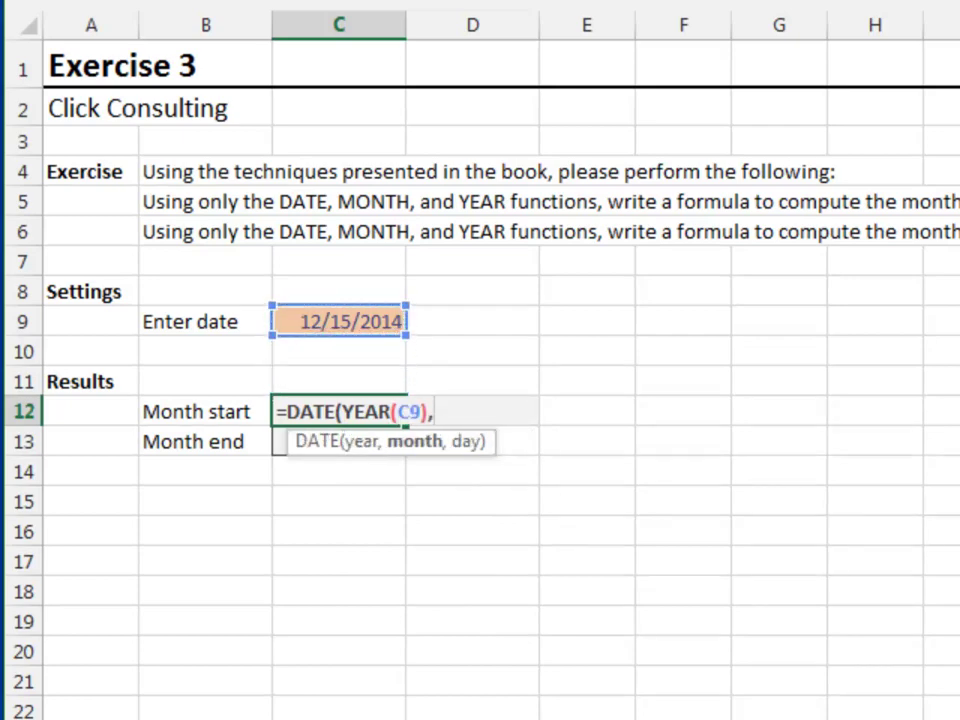
{"action": "type", "text": "mon"}
{"action": "key", "text": "Tab"}
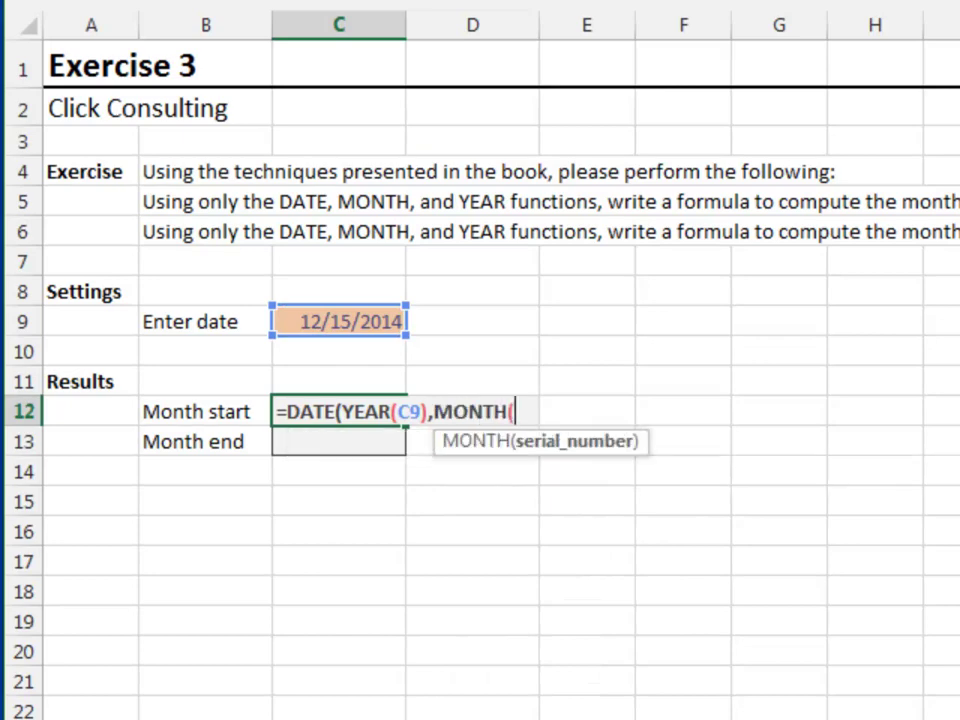
{"action": "key", "text": "Up"}
{"action": "key", "text": "Up"}
{"action": "key", "text": "Up"}
{"action": "type", "text": "),"}
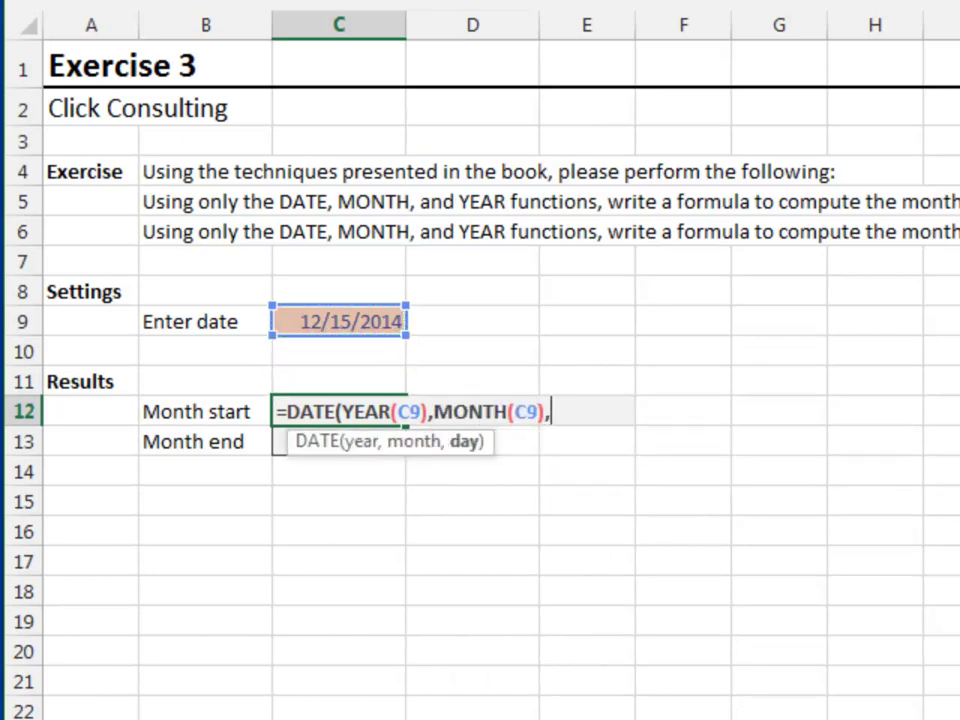
{"action": "type", "text": "1)"}
{"action": "key", "text": "Return"}
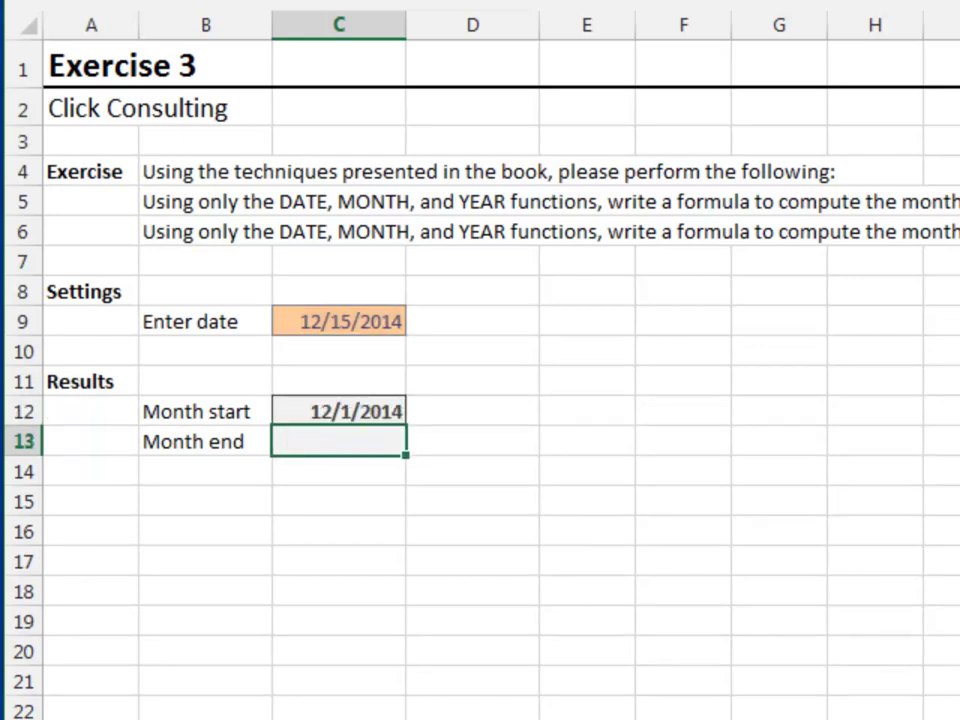
Step: Enter =DATE(YEAR(C9),MONTH(C9),0) in C13 as the Month end, returning 11/30/2014
{"action": "type", "text": "=date"}
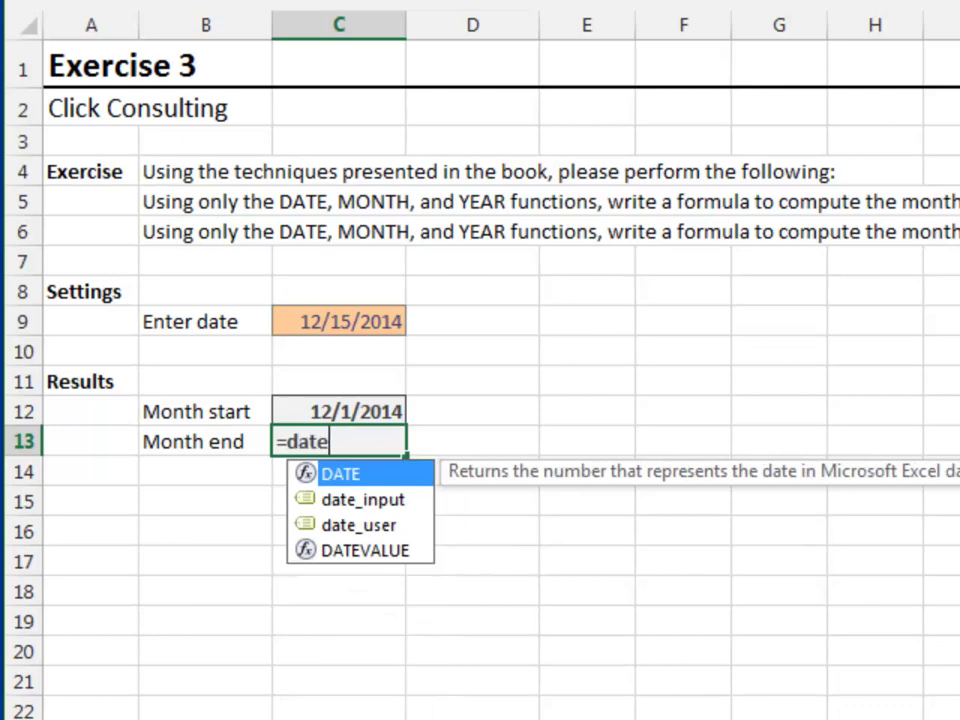
{"action": "key", "text": "Tab"}
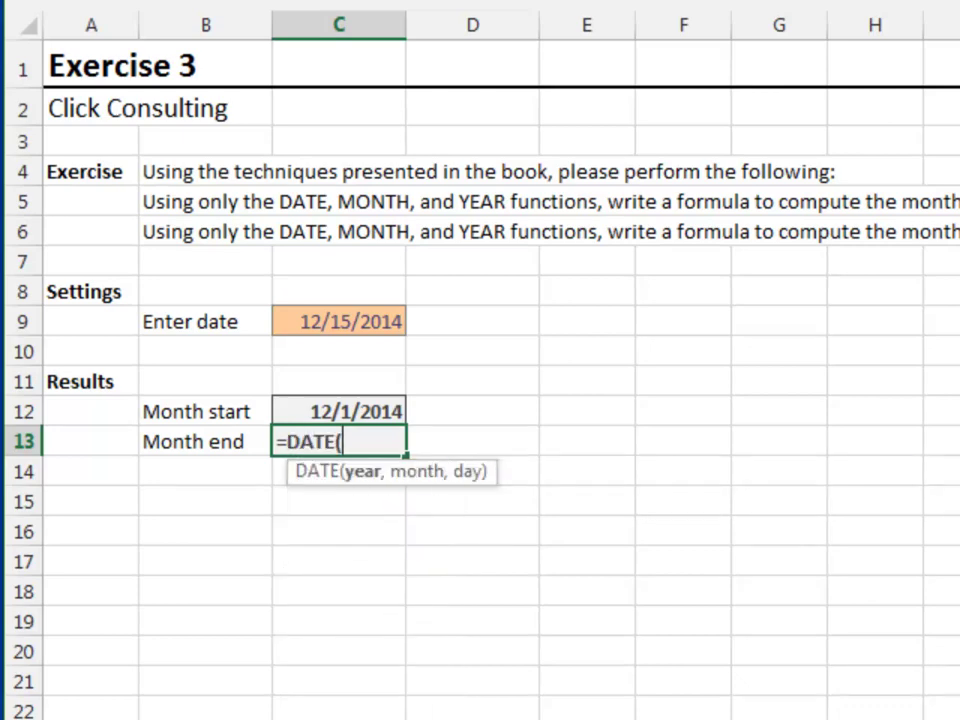
{"action": "type", "text": "yea"}
{"action": "key", "text": "Tab"}
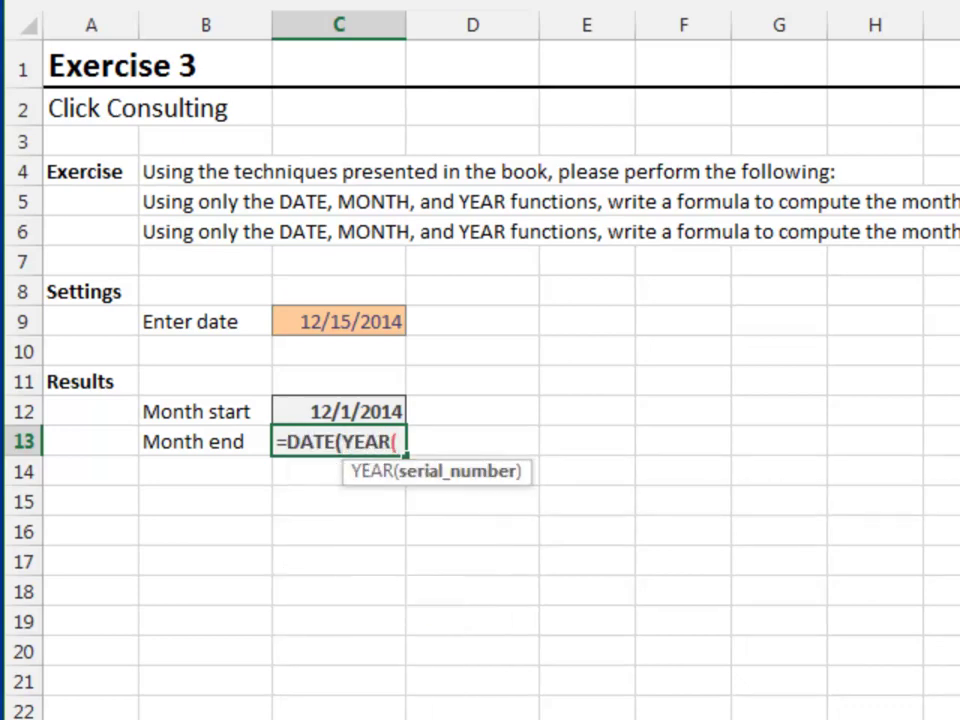
{"action": "key", "text": "Up"}
{"action": "key", "text": "Up"}
{"action": "key", "text": "Up"}
{"action": "key", "text": "Up"}
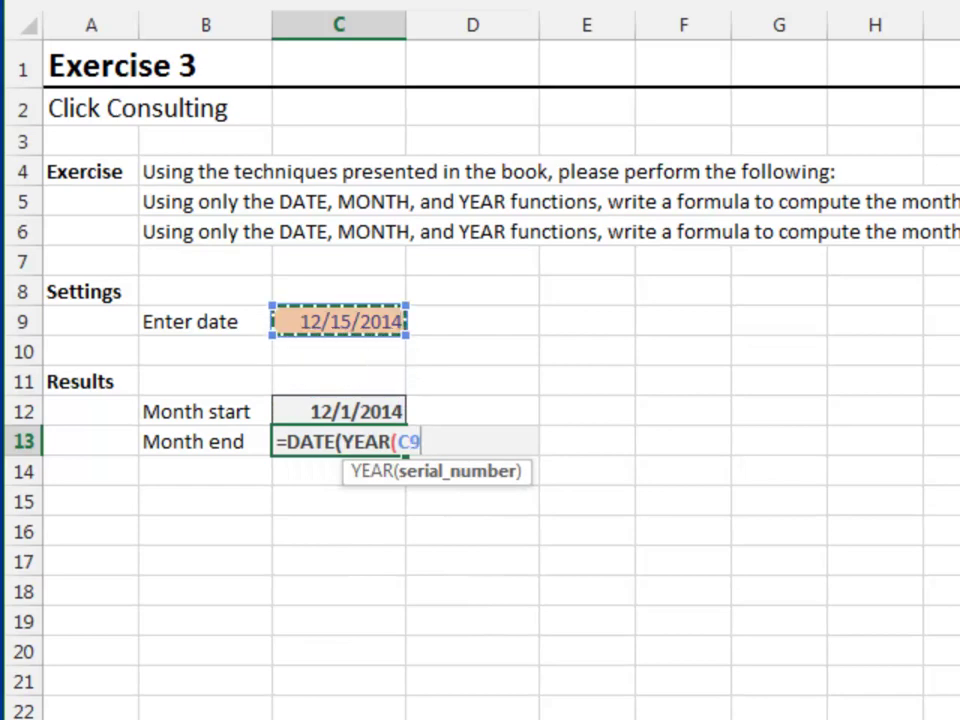
{"action": "type", "text": "),mon"}
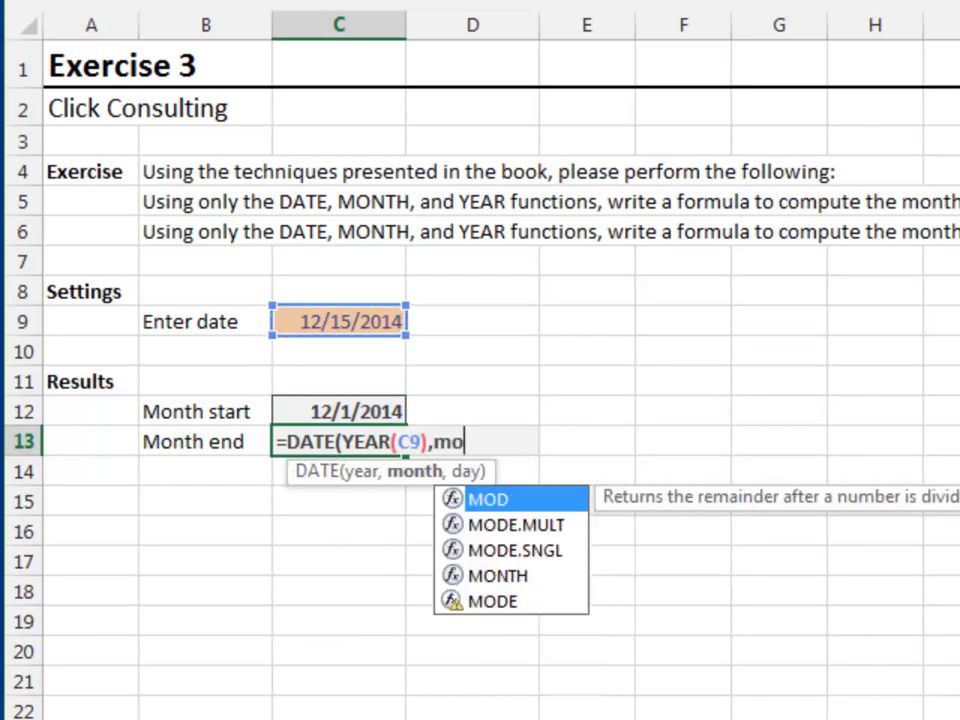
{"action": "key", "text": "Tab"}
{"action": "key", "text": "Up"}
{"action": "key", "text": "Up"}
{"action": "key", "text": "Up"}
{"action": "key", "text": "Up"}
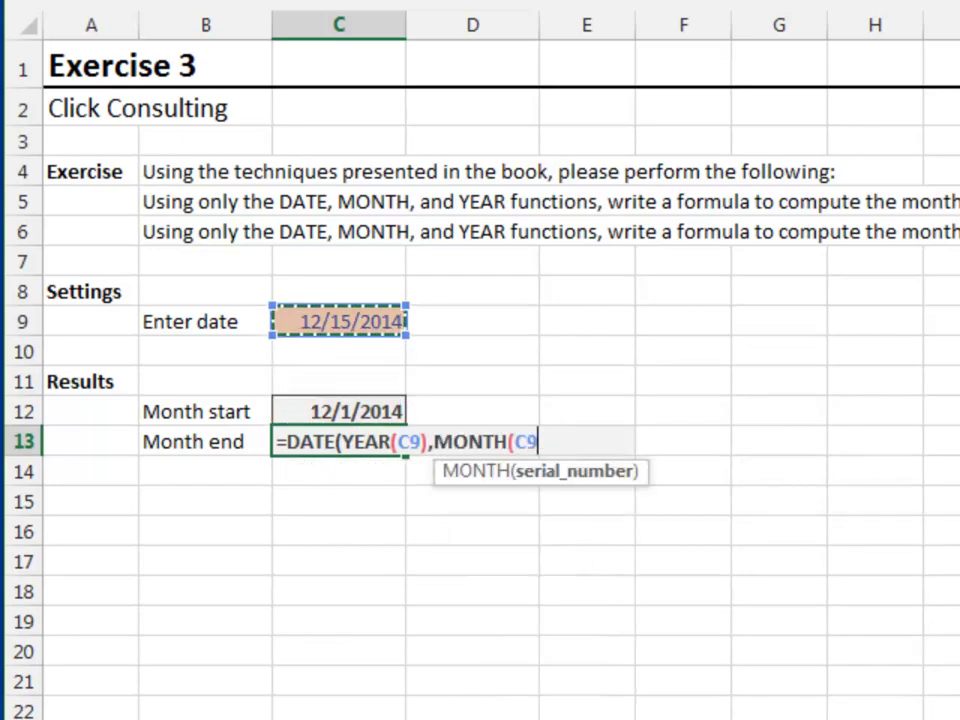
{"action": "type", "text": "),0"}
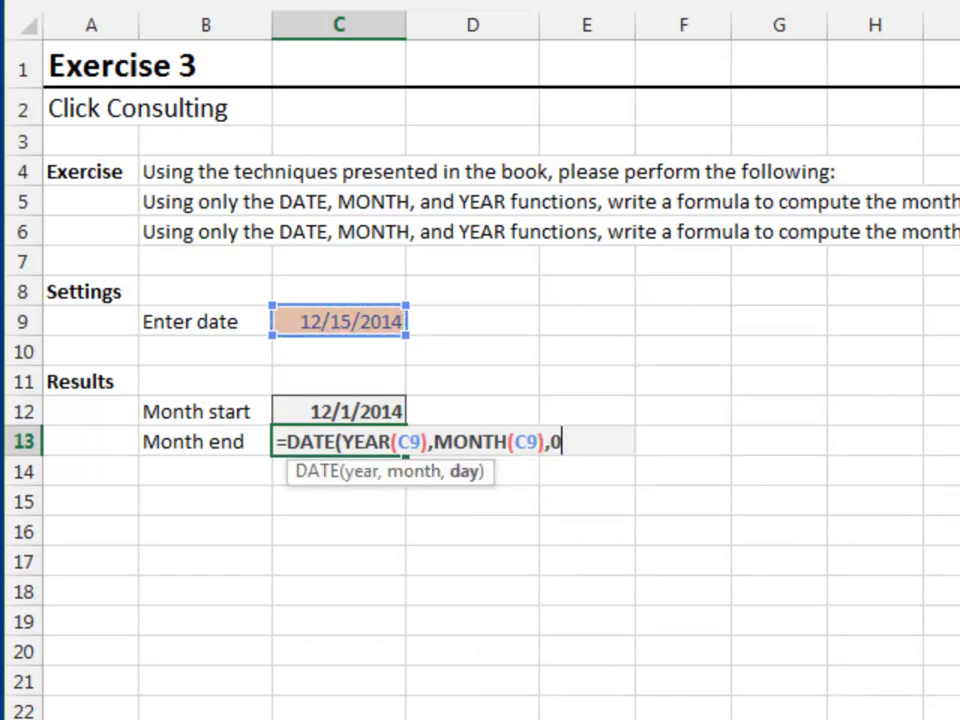
{"action": "type", "text": ")"}
{"action": "key", "text": "Return"}
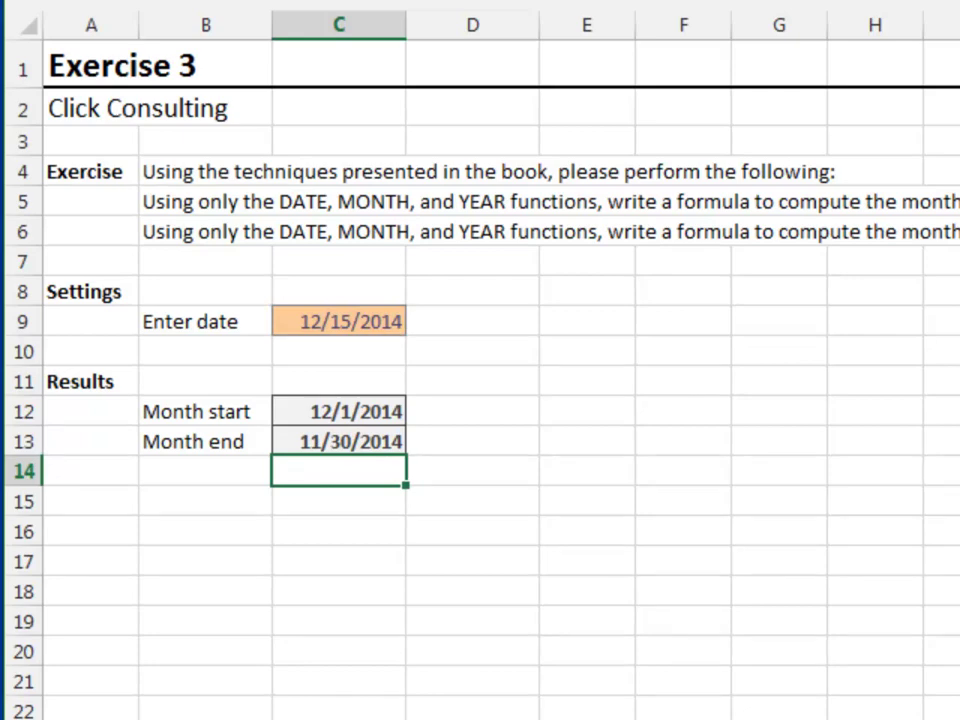
Step: Change the C13 formula to use MONTH(C9)+1 so Month end shows 12/31/2014
{"action": "left_click", "coordinate": [339, 441]}
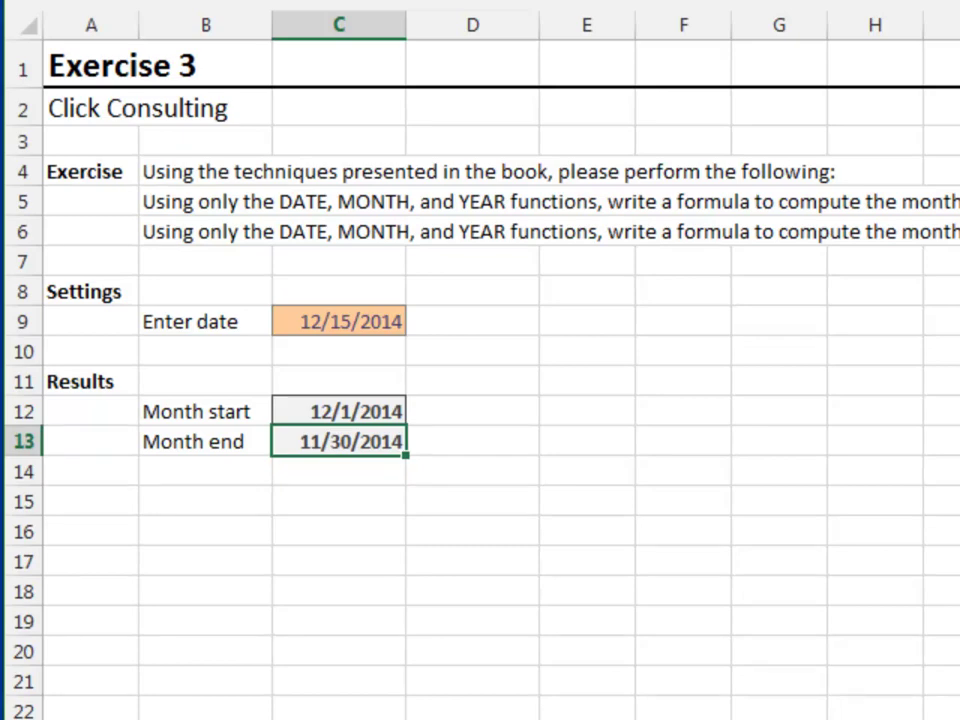
{"action": "key", "text": "F2"}
{"action": "key", "text": "Left"}
{"action": "key", "text": "Left"}
{"action": "key", "text": "Left"}
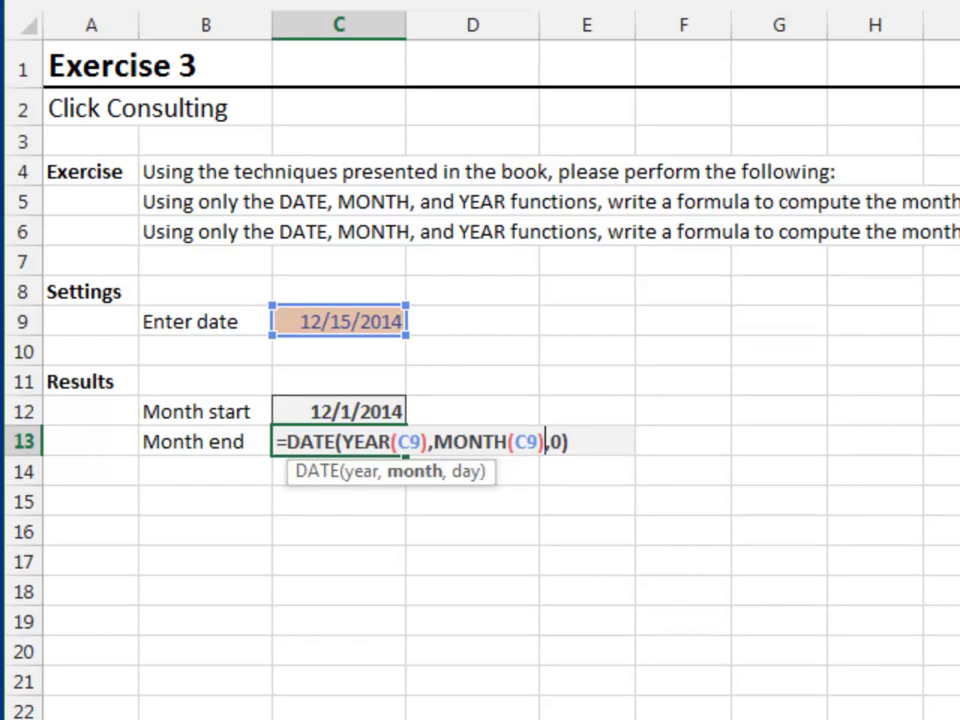
{"action": "type", "text": "+1"}
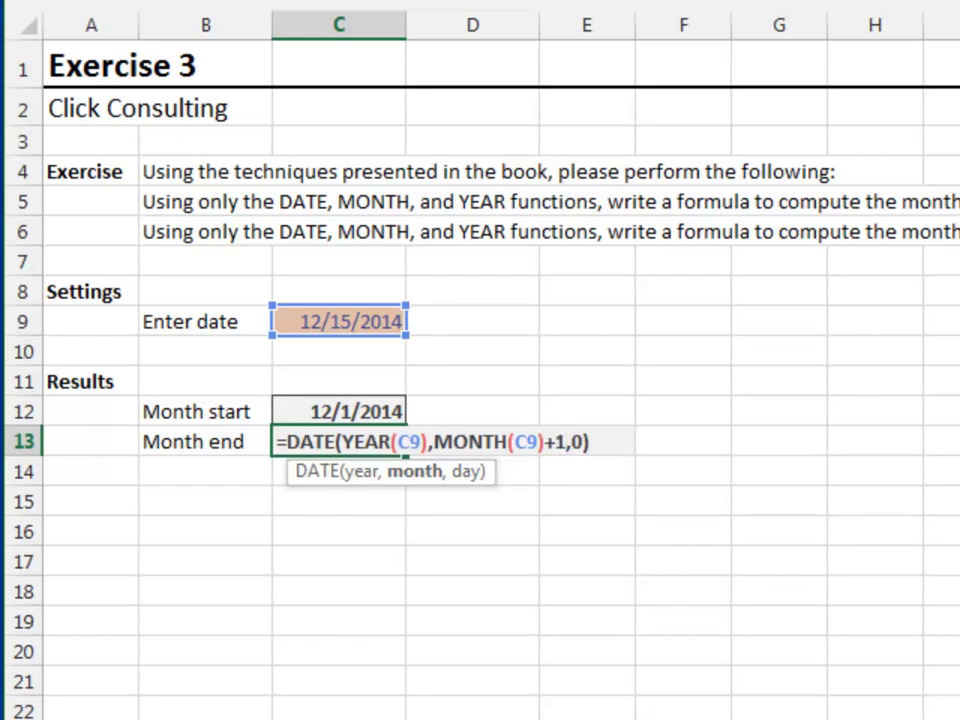
{"action": "key", "text": "Return"}
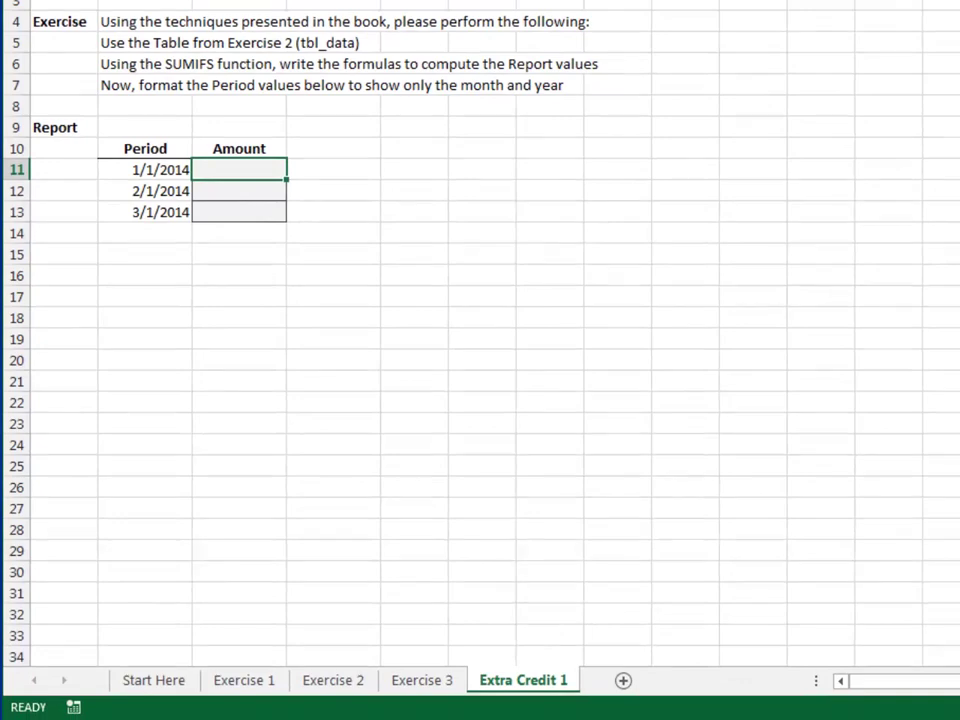
Step: Check the Exercise 2 data table, then return to the Extra Credit 1 sheet
{"action": "key", "text": "ctrl+Page_Up"}
{"action": "key", "text": "ctrl+Page_Up"}
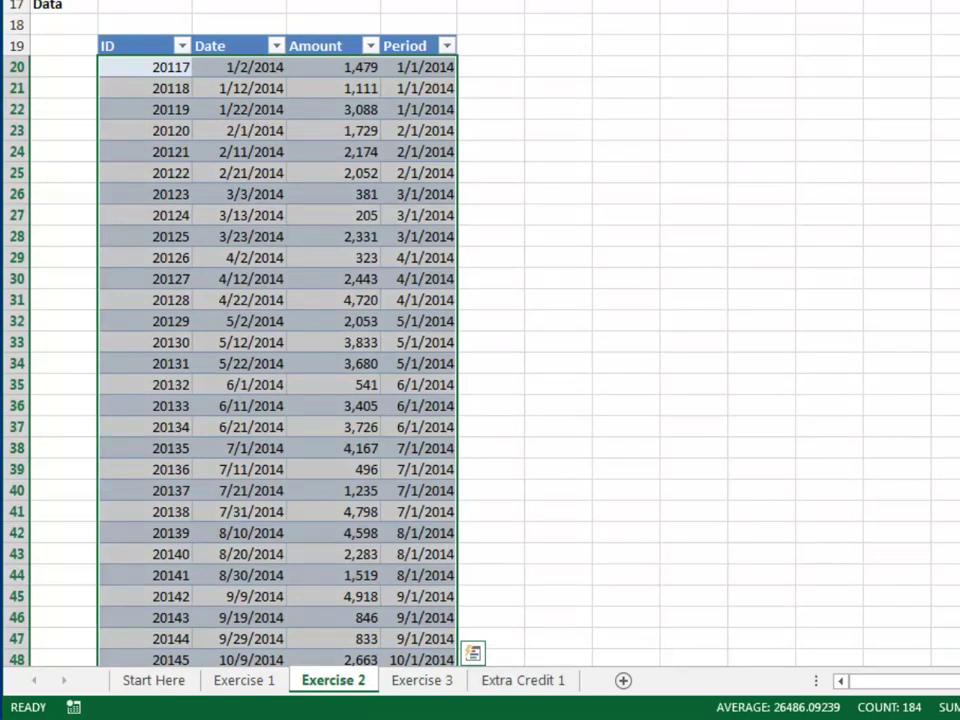
{"action": "key", "text": "ctrl+Page_Down"}
{"action": "key", "text": "ctrl+Page_Down"}
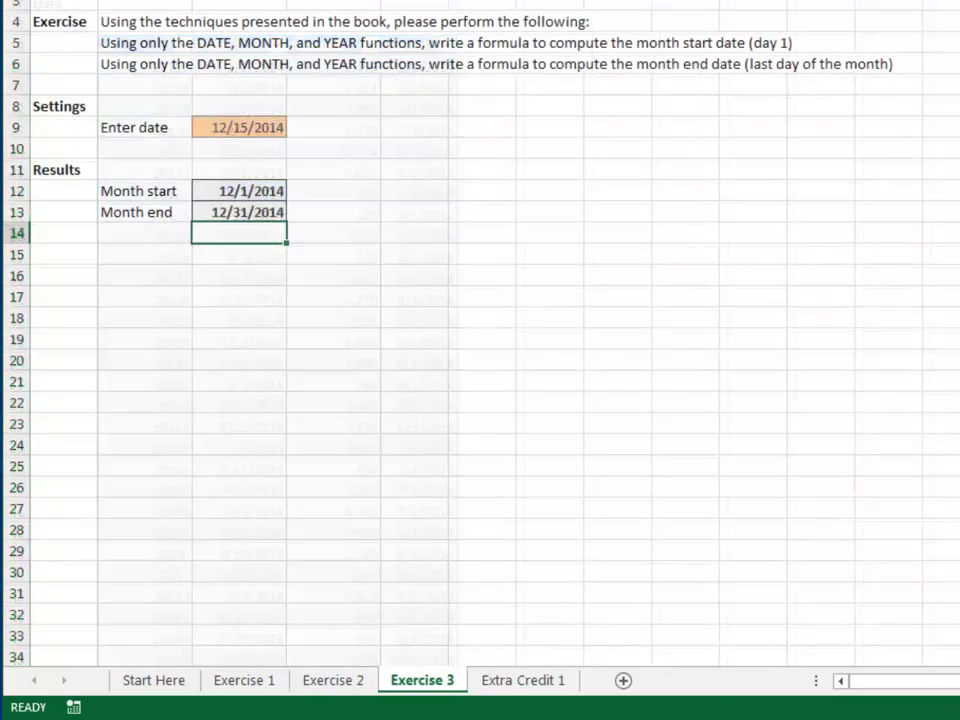
Step: In C11, start a SUMIFS formula summing tbl_data[Amount]
{"action": "type", "text": "=sumi"}
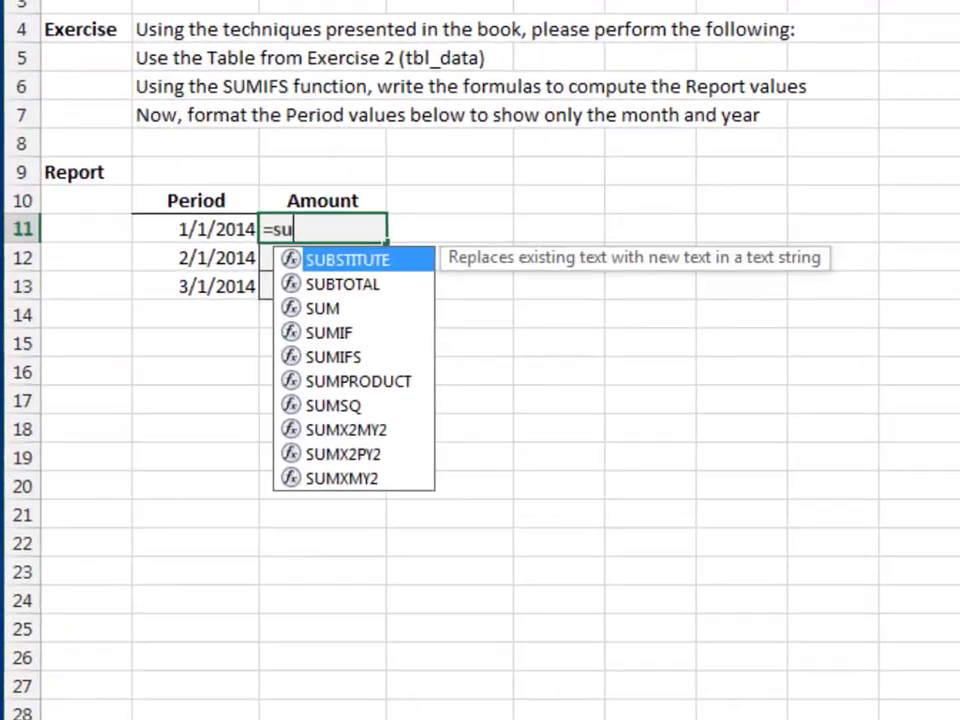
{"action": "key", "text": "Down"}
{"action": "key", "text": "Tab"}
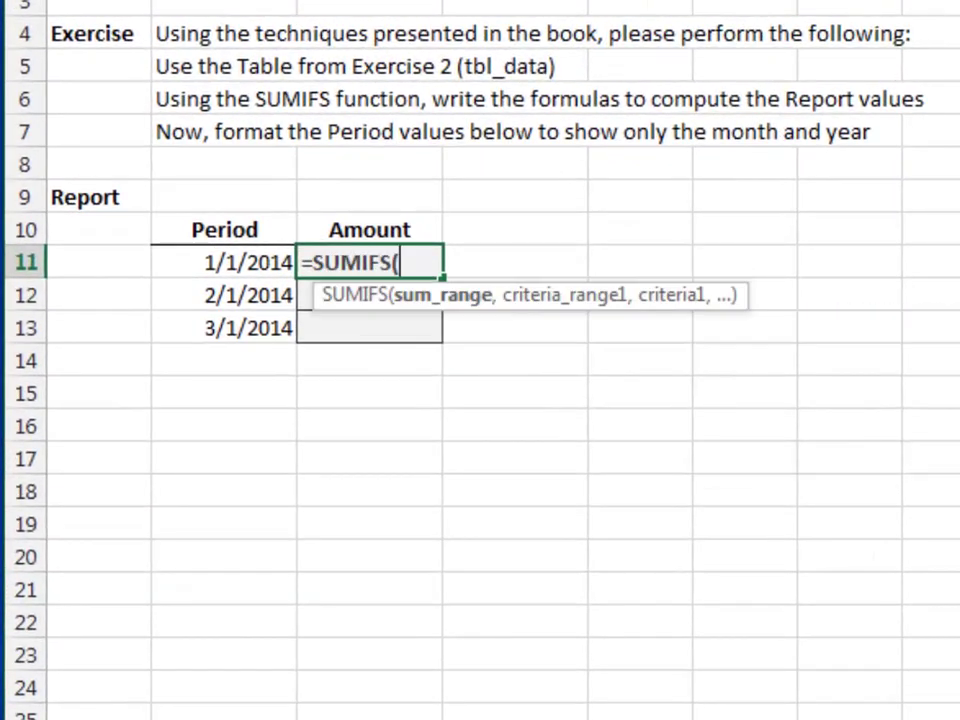
{"action": "type", "text": "tbl"}
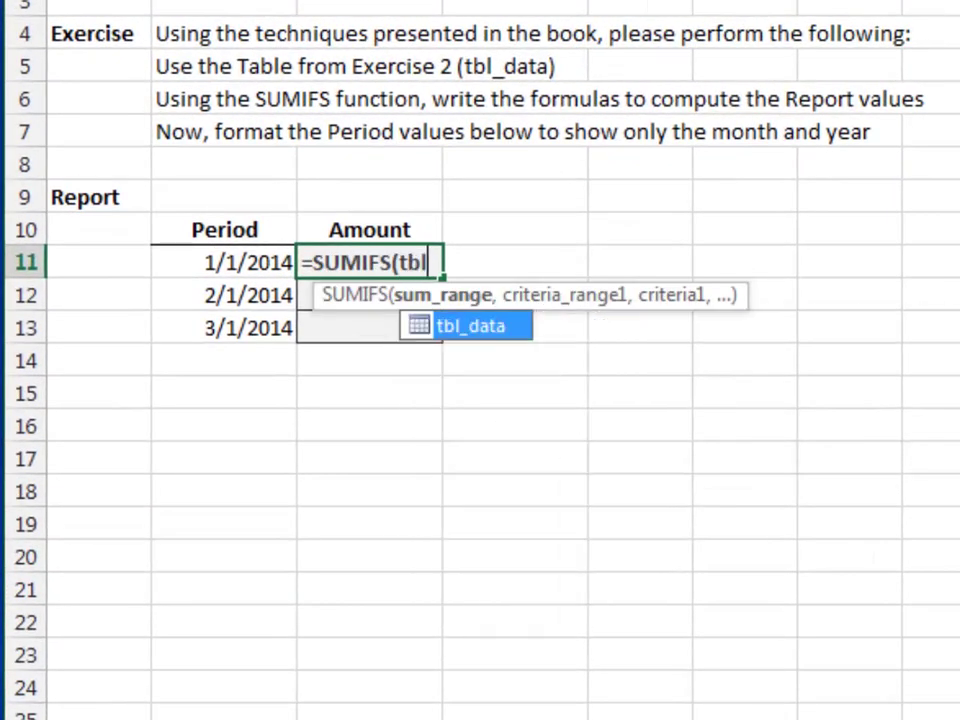
{"action": "key", "text": "Tab"}
{"action": "type", "text": "["}
{"action": "key", "text": "Down"}
{"action": "key", "text": "Down"}
{"action": "key", "text": "Tab"}
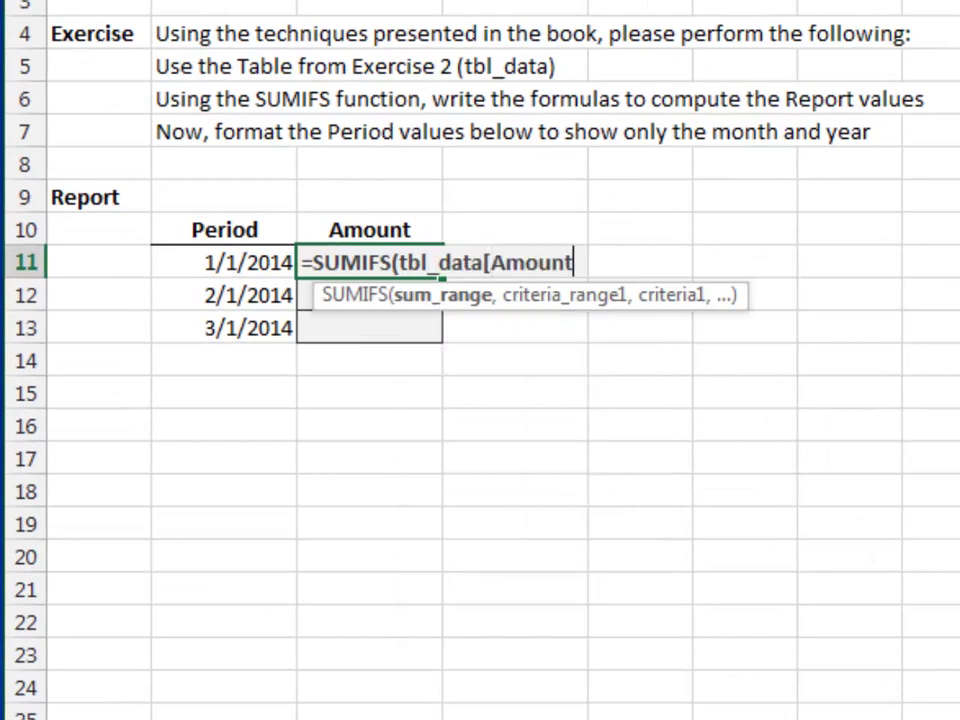
{"action": "type", "text": "],t"}
Step: Add tbl_data[Period] matched to B11 as criterion and fill down to C13 (5678, 5955, 2917)
{"action": "type", "text": "bl"}
{"action": "key", "text": "Tab"}
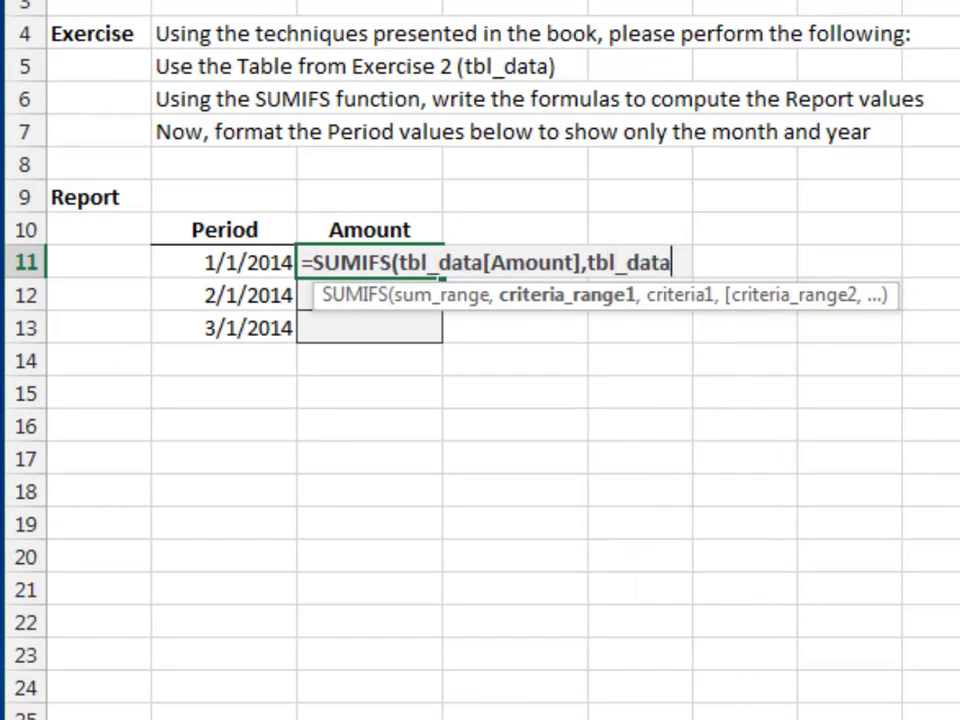
{"action": "type", "text": "["}
{"action": "key", "text": "Down"}
{"action": "key", "text": "Down"}
{"action": "key", "text": "Down"}
{"action": "key", "text": "Tab"}
{"action": "type", "text": "],"}
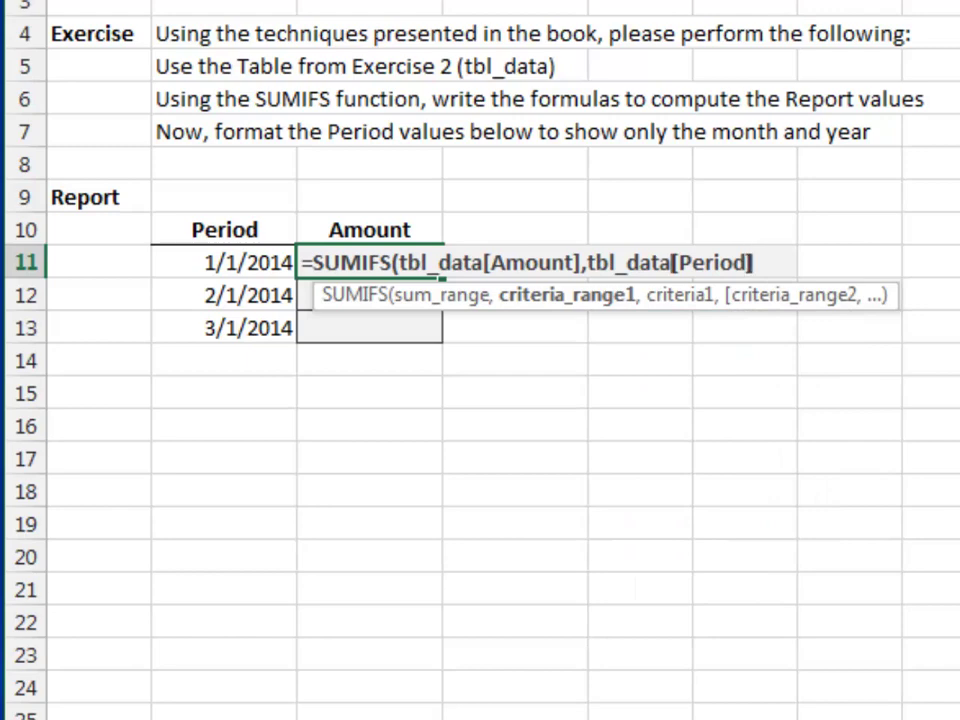
{"action": "key", "text": "Left"}
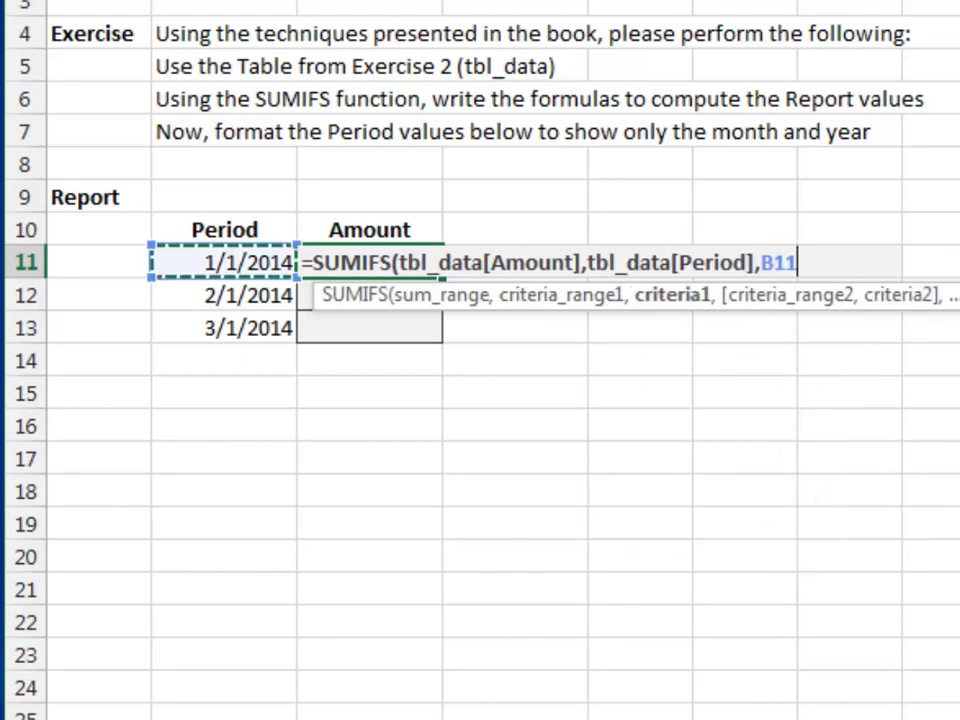
{"action": "type", "text": ")"}
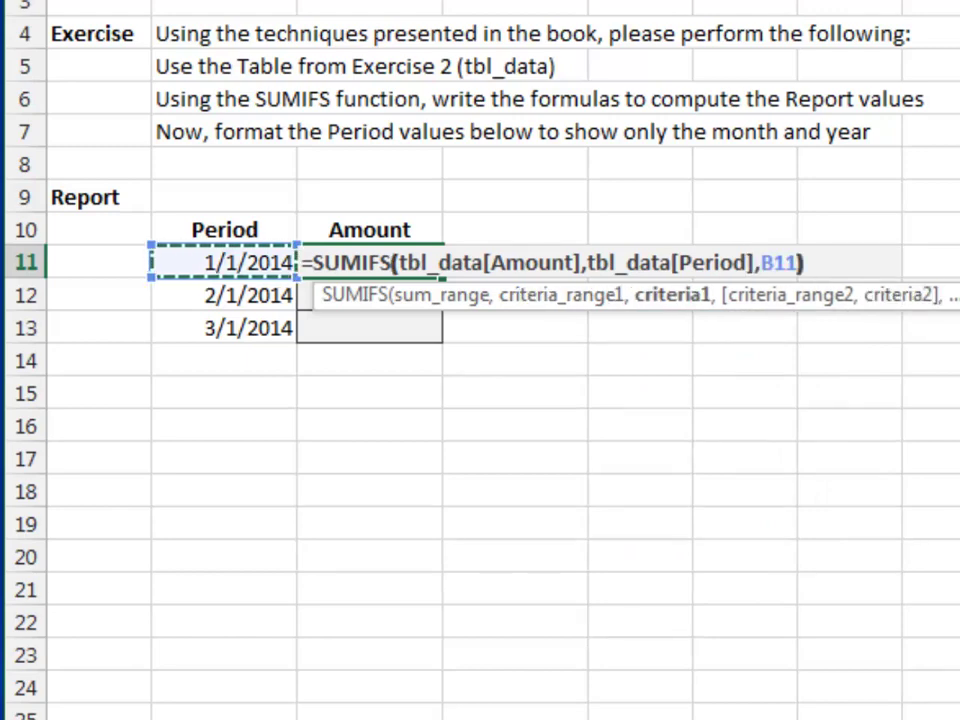
{"action": "key", "text": "Return"}
{"action": "key", "text": "shift+Down"}
{"action": "key", "text": "ctrl+d"}
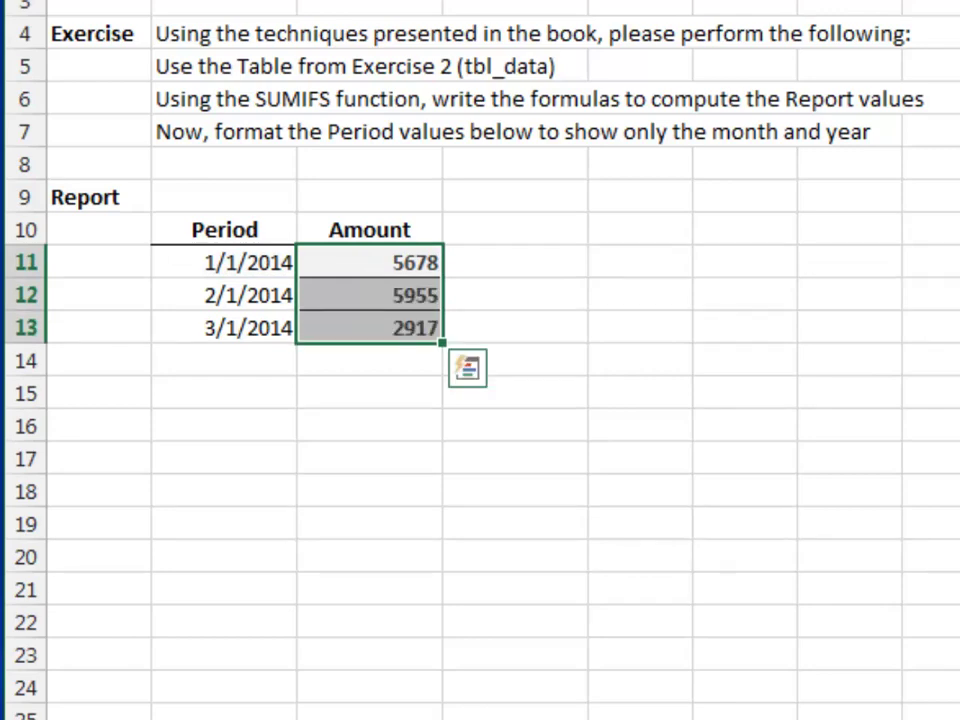
{"action": "left_click", "coordinate": [223, 262]}
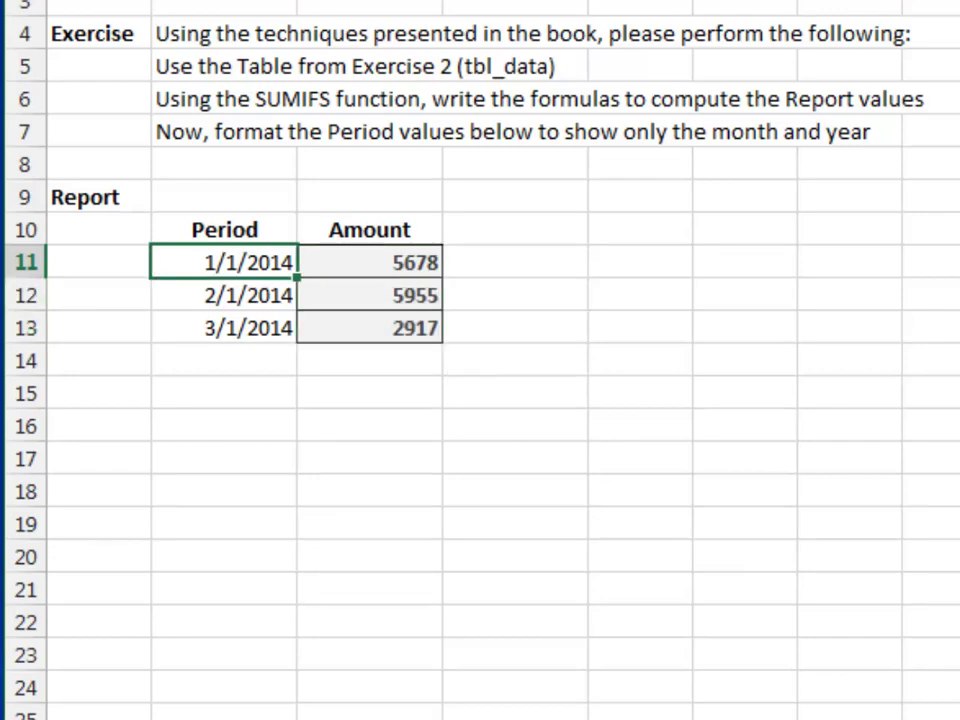
Step: Apply the Mar-12 date format to B11:B13 so the periods read Jan-14, Feb-14, Mar-14
{"action": "key", "text": "shift+Down"}
{"action": "key", "text": "shift+Down"}
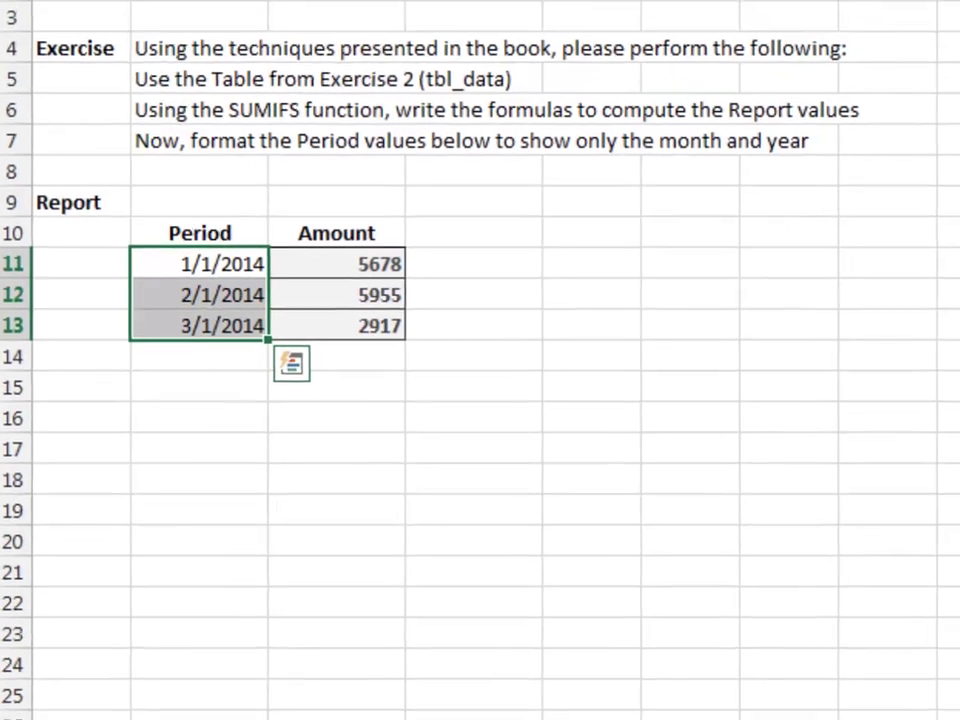
{"action": "key", "text": "ctrl+1"}
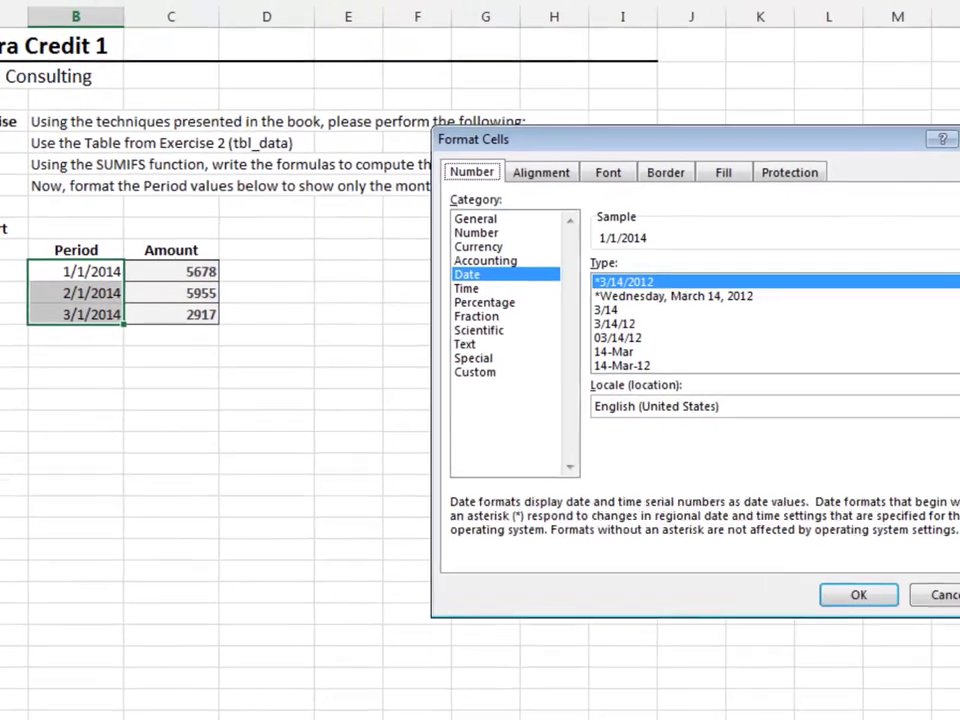
{"action": "left_click", "coordinate": [620, 295]}
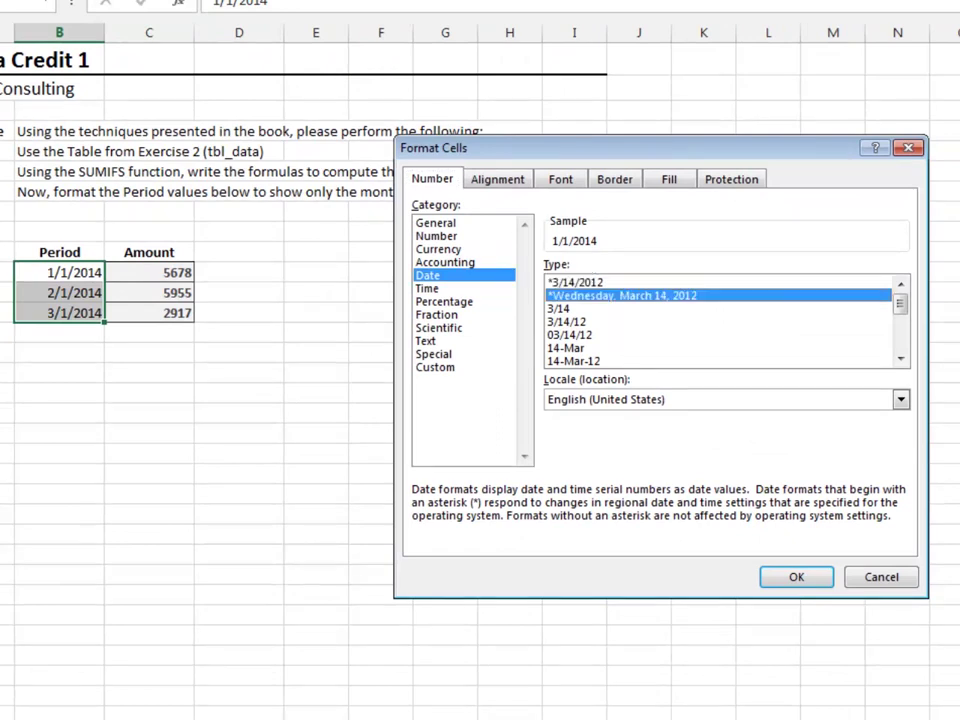
{"action": "key", "text": "Down"}
{"action": "key", "text": "Down"}
{"action": "key", "text": "Down"}
{"action": "key", "text": "Down"}
{"action": "key", "text": "Down"}
{"action": "key", "text": "Down"}
{"action": "key", "text": "Down"}
{"action": "key", "text": "Down"}
{"action": "key", "text": "Down"}
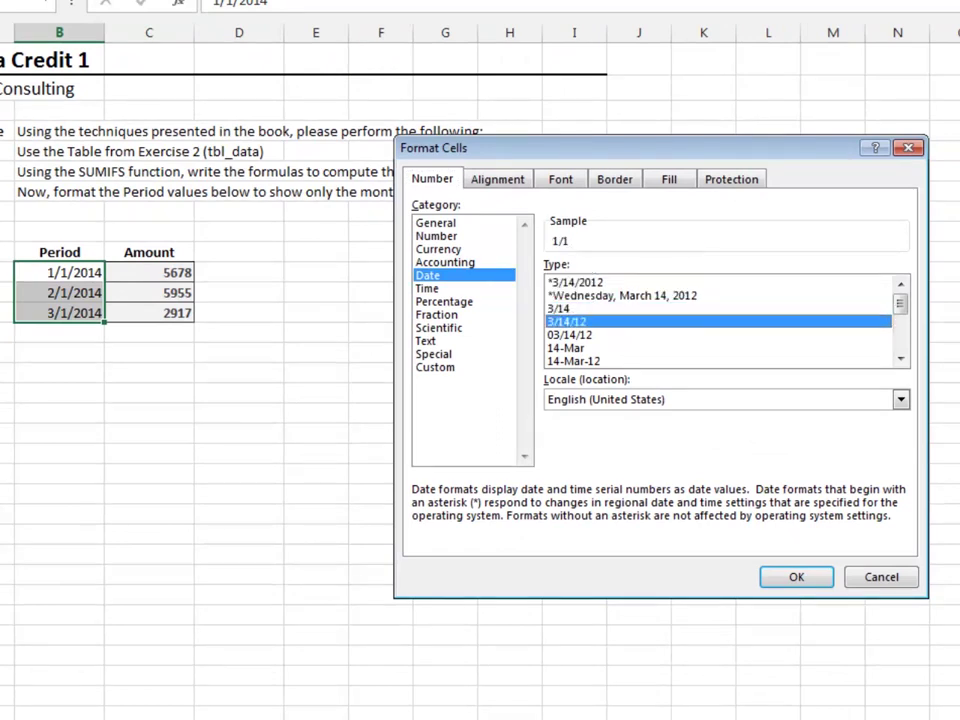
{"action": "key", "text": "Up"}
{"action": "key", "text": "Up"}
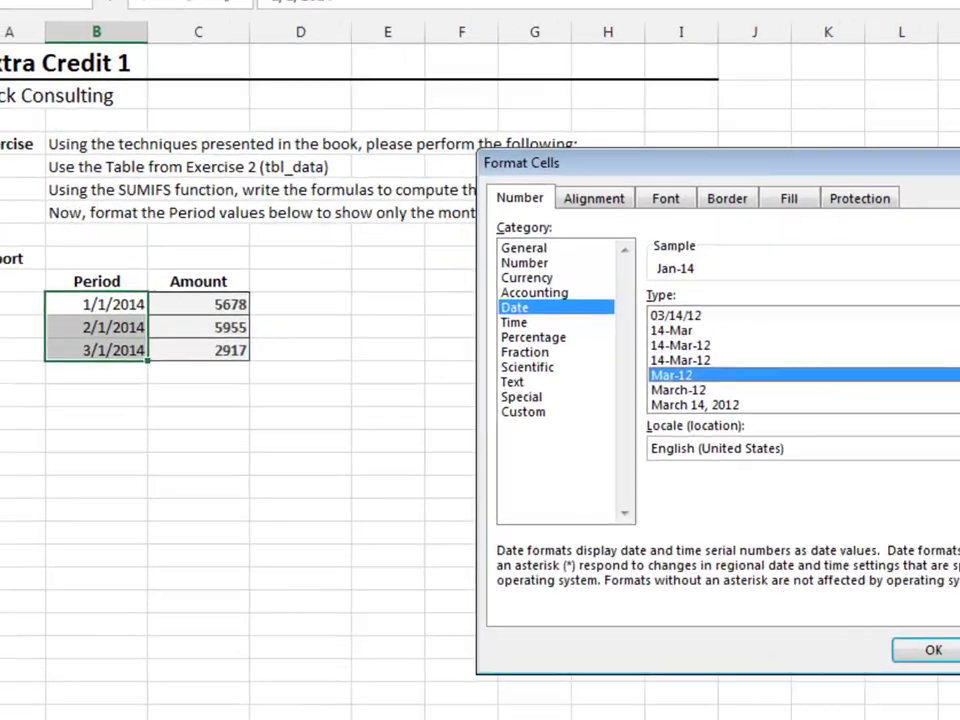
{"action": "key", "text": "Return"}
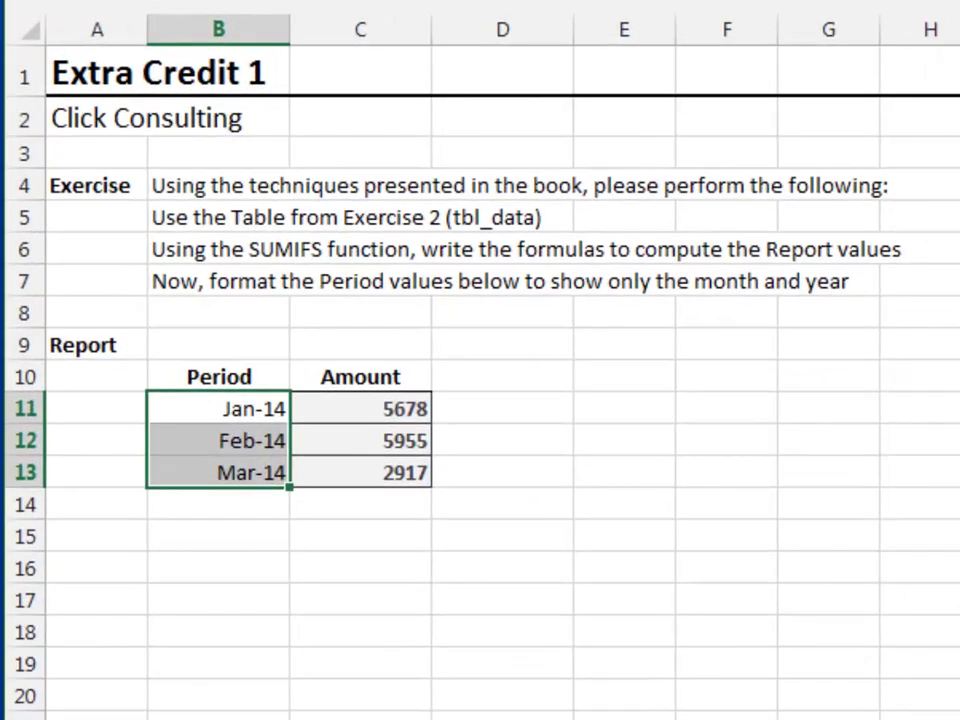